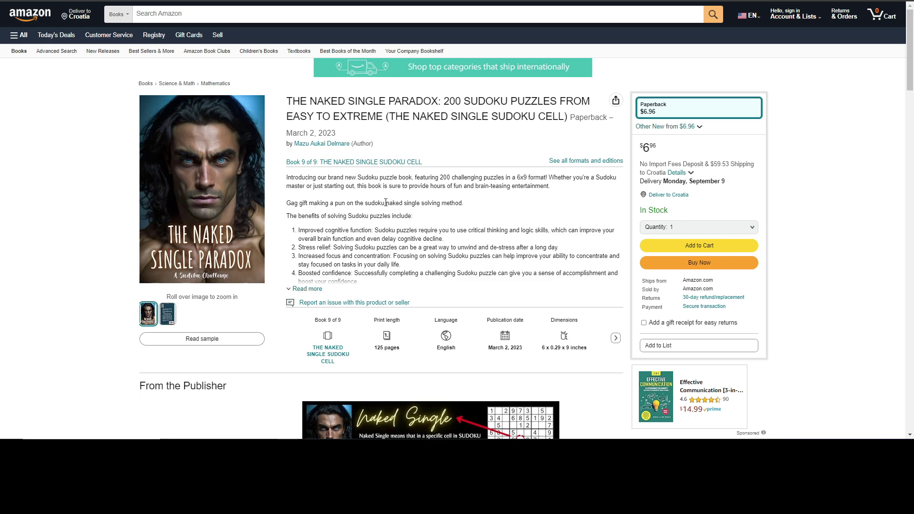
Scroll the book's Amazon page down to the From the Publisher images and Product details
{"action": "scroll", "coordinate": [386, 201], "scroll_direction": "down", "scroll_amount": 7}
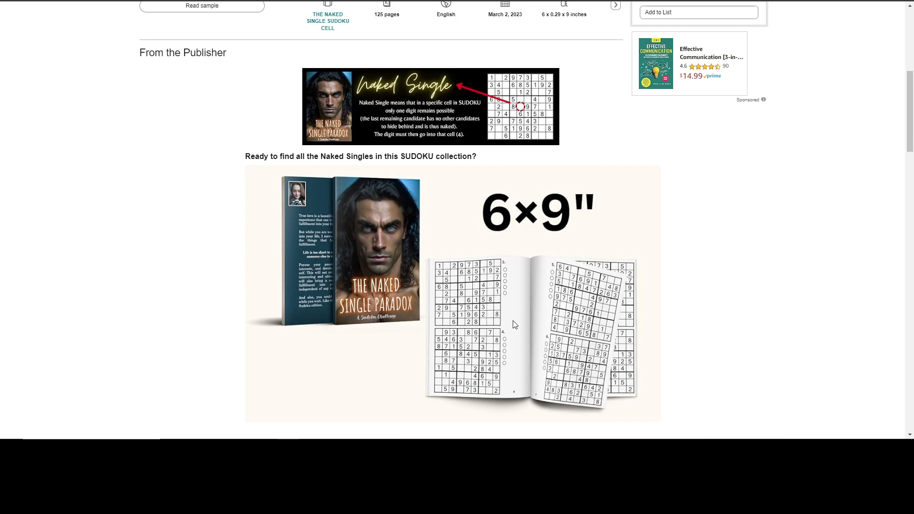
{"action": "scroll", "coordinate": [452, 259], "scroll_direction": "down", "scroll_amount": 1}
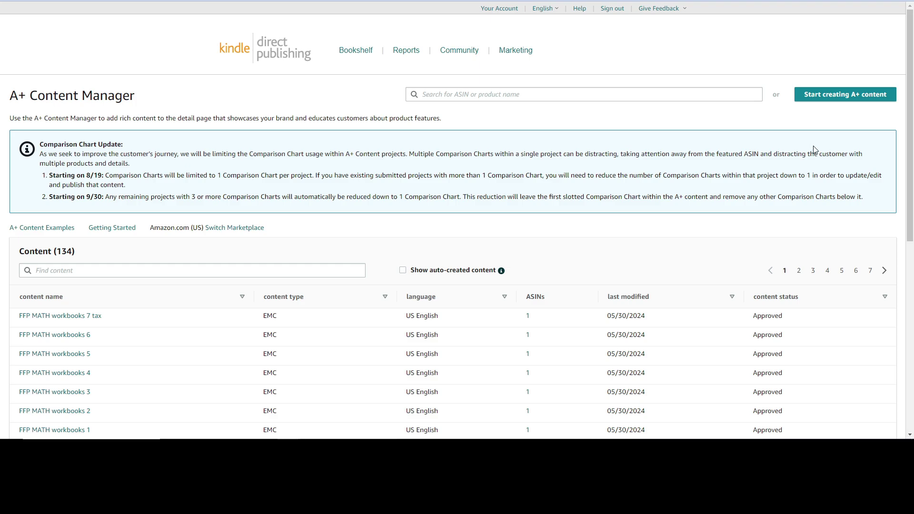
Start a new A+ content project and name it AITest
{"action": "left_click", "coordinate": [840, 98]}
{"action": "scroll", "coordinate": [106, 161], "scroll_direction": "down", "scroll_amount": 2}
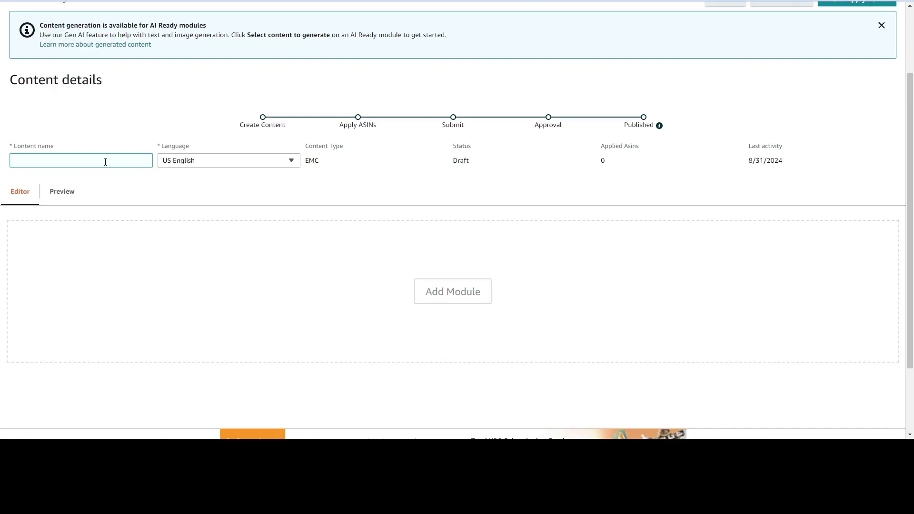
{"action": "type", "text": "AITest"}
{"action": "scroll", "coordinate": [437, 226], "scroll_direction": "down", "scroll_amount": 1}
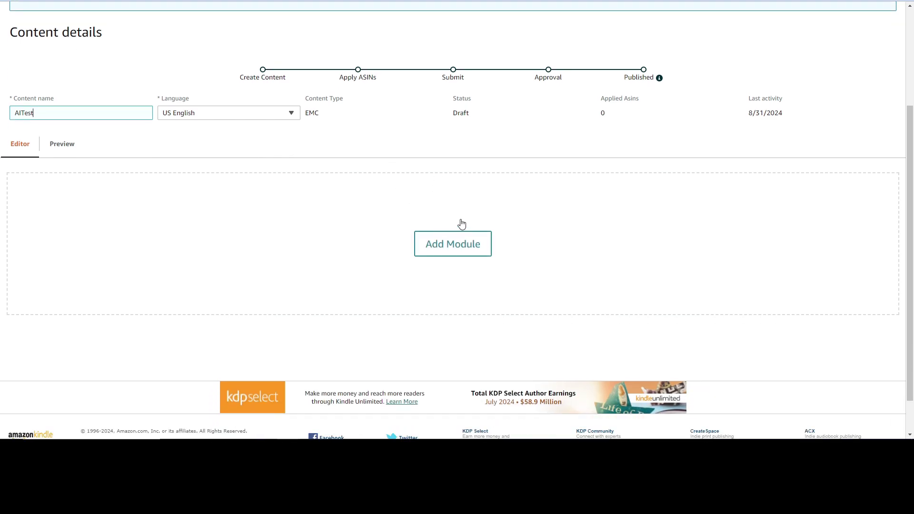
Open Add Module and browse templates like Standard Single Left Image and Standard Text
{"action": "left_click", "coordinate": [447, 247]}
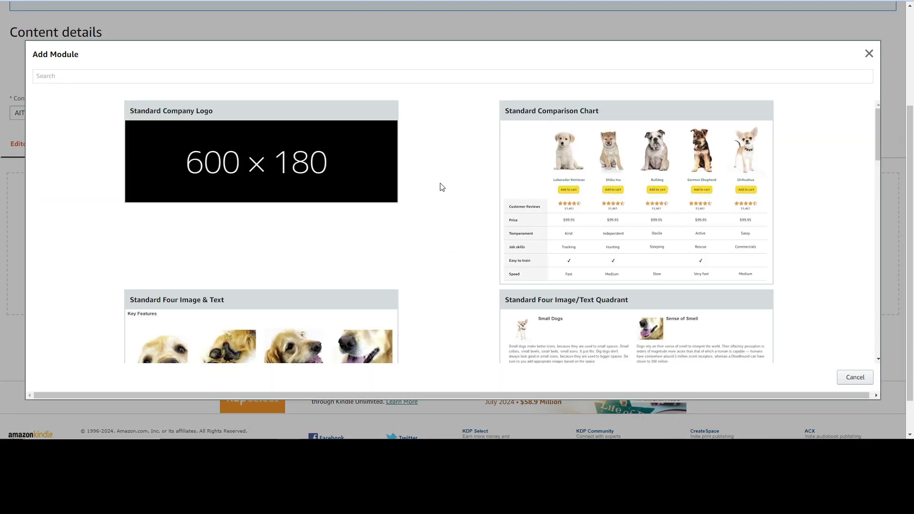
{"action": "scroll", "coordinate": [440, 186], "scroll_direction": "down", "scroll_amount": 2}
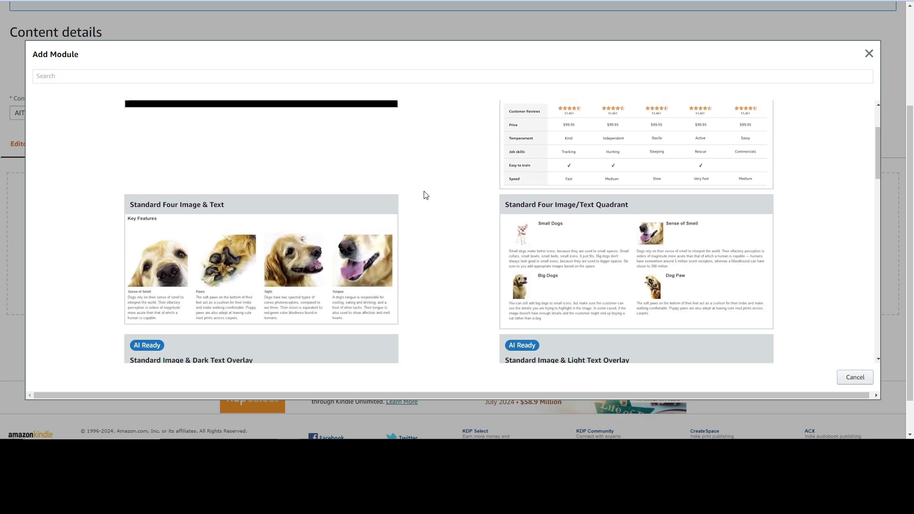
{"action": "scroll", "coordinate": [425, 196], "scroll_direction": "down", "scroll_amount": 1}
{"action": "scroll", "coordinate": [425, 196], "scroll_direction": "down", "scroll_amount": 2}
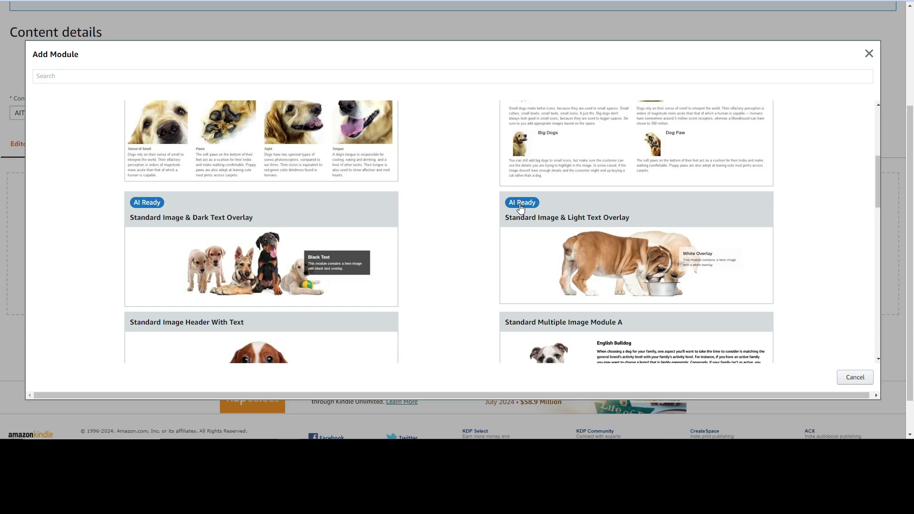
{"action": "scroll", "coordinate": [465, 207], "scroll_direction": "down", "scroll_amount": 6}
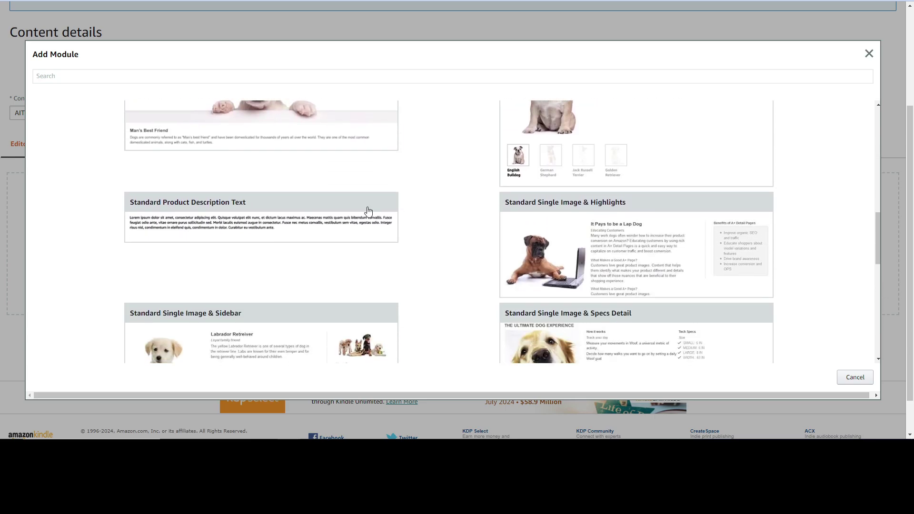
{"action": "scroll", "coordinate": [447, 198], "scroll_direction": "down", "scroll_amount": 4}
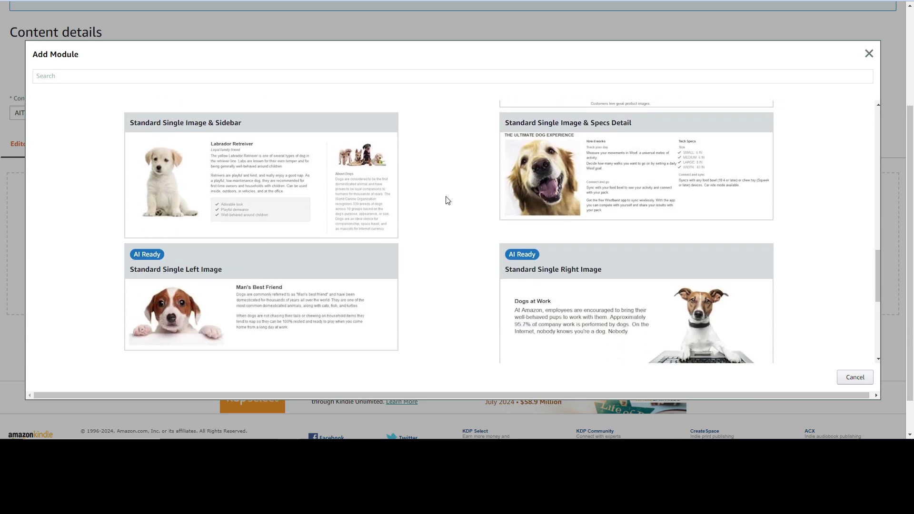
{"action": "scroll", "coordinate": [286, 217], "scroll_direction": "down", "scroll_amount": 2}
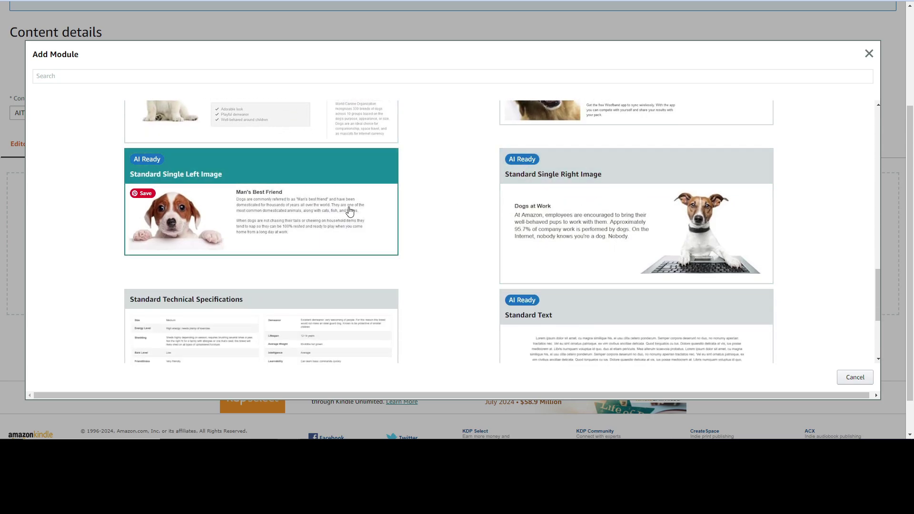
{"action": "scroll", "coordinate": [476, 200], "scroll_direction": "down", "scroll_amount": 1}
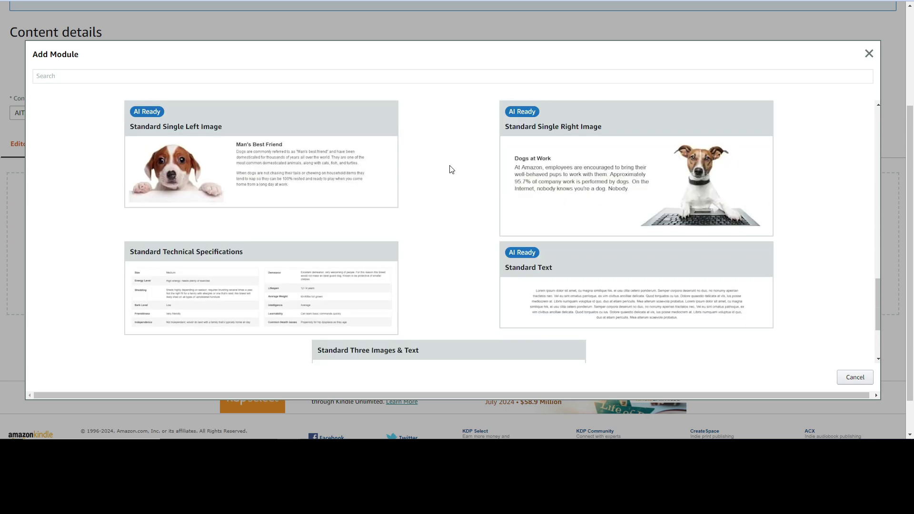
{"action": "scroll", "coordinate": [451, 170], "scroll_direction": "up", "scroll_amount": 1}
{"action": "scroll", "coordinate": [451, 169], "scroll_direction": "up", "scroll_amount": 15}
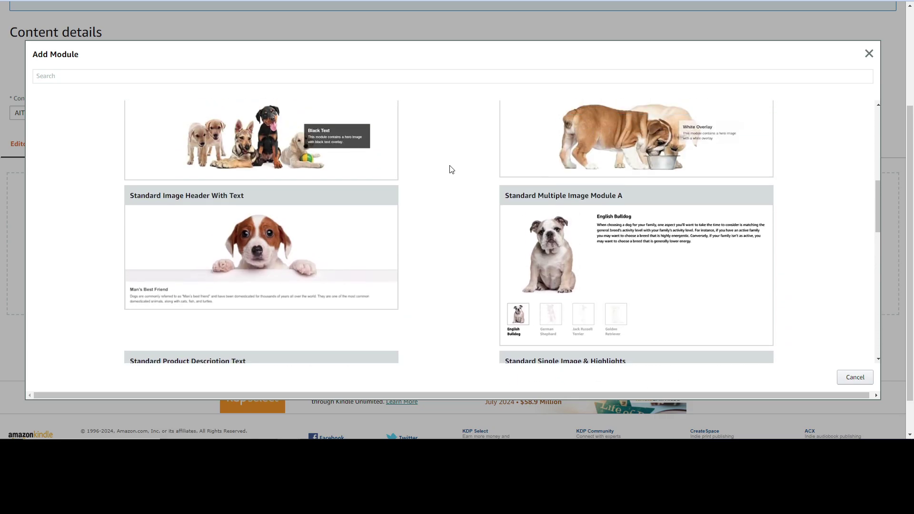
{"action": "scroll", "coordinate": [451, 169], "scroll_direction": "down", "scroll_amount": 12}
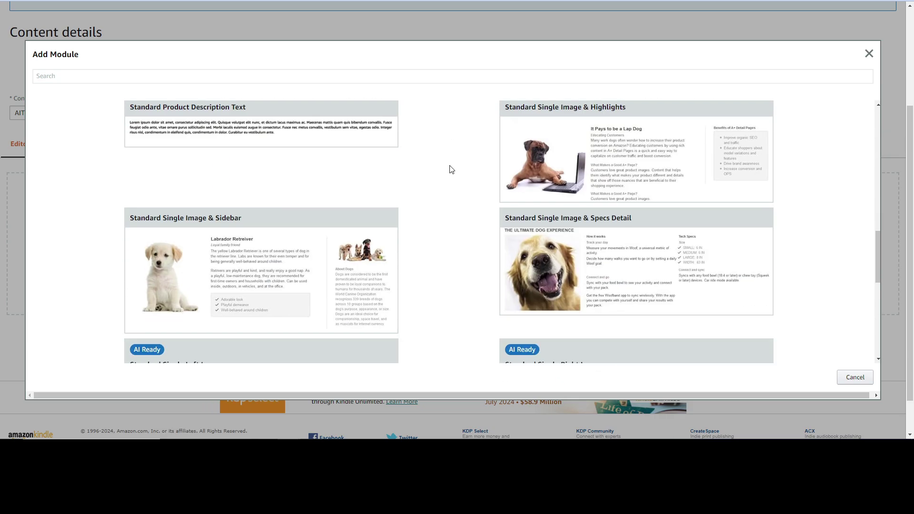
{"action": "scroll", "coordinate": [451, 169], "scroll_direction": "up", "scroll_amount": 12}
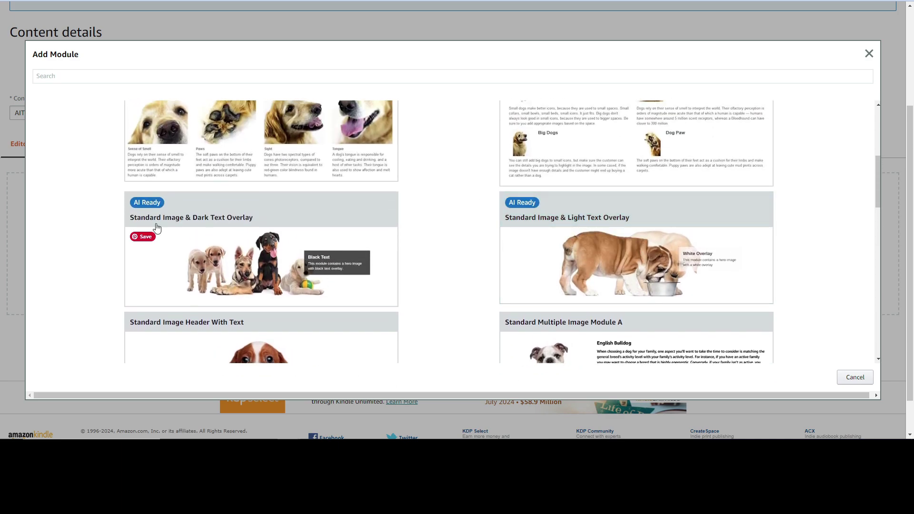
{"action": "left_click", "coordinate": [147, 276]}
{"action": "scroll", "coordinate": [360, 251], "scroll_direction": "down", "scroll_amount": 10}
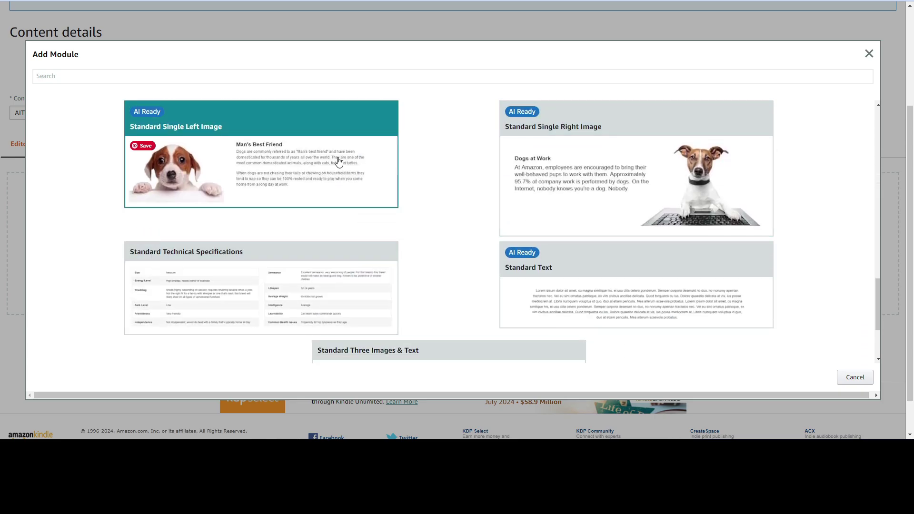
Insert a Standard Single Left Image module into AITest and view the AI Ready help
{"action": "left_click", "coordinate": [222, 167]}
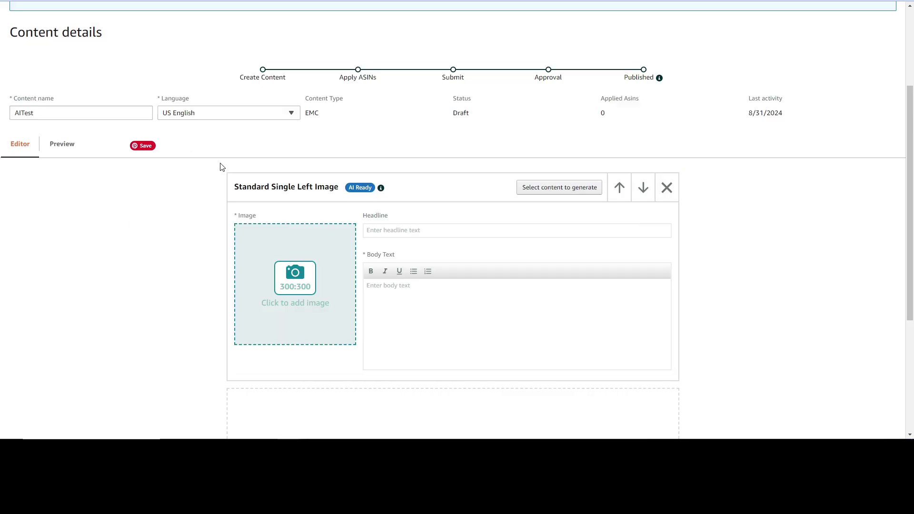
{"action": "left_click", "coordinate": [381, 191]}
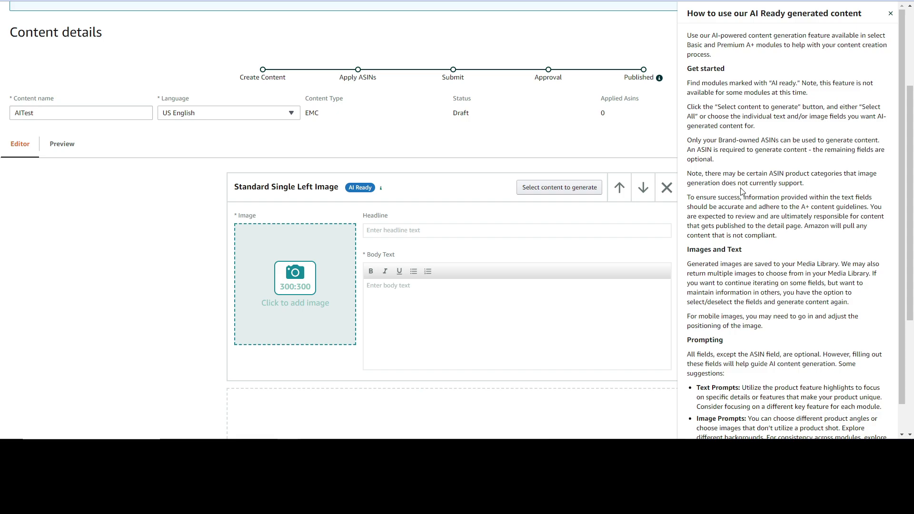
{"action": "scroll", "coordinate": [761, 162], "scroll_direction": "down", "scroll_amount": 1}
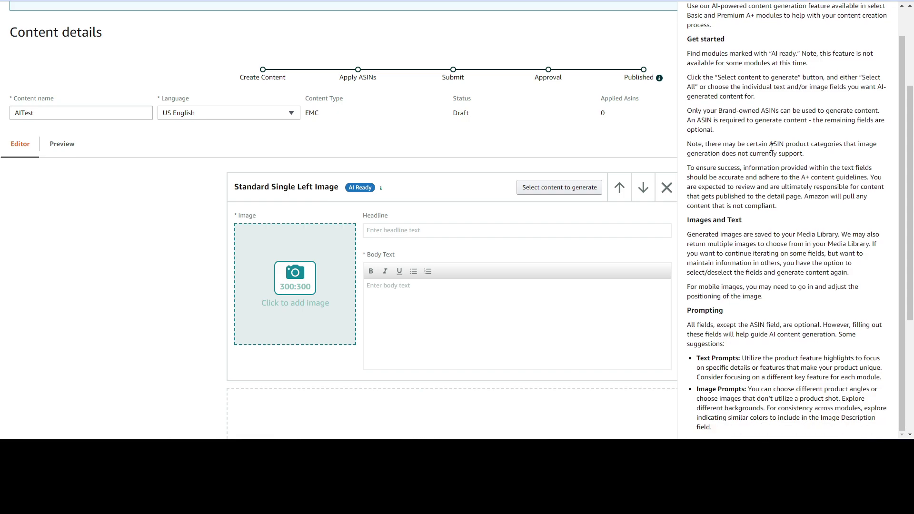
{"action": "scroll", "coordinate": [771, 148], "scroll_direction": "down", "scroll_amount": 1}
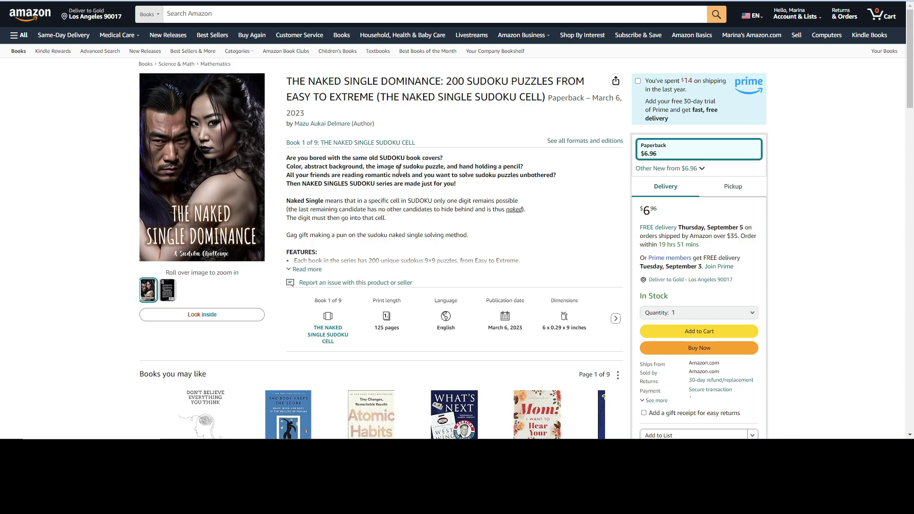
Copy the book's ASIN from Product details and return to the AITest editor
{"action": "scroll", "coordinate": [360, 201], "scroll_direction": "down", "scroll_amount": 10}
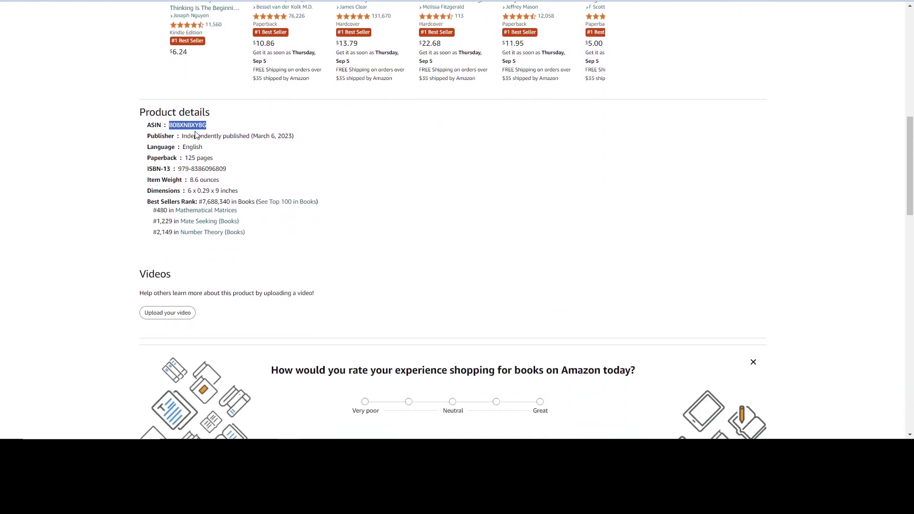
{"action": "right_click", "coordinate": [197, 134]}
{"action": "left_click", "coordinate": [212, 137]}
{"action": "scroll", "coordinate": [373, 179], "scroll_direction": "up", "scroll_amount": 15}
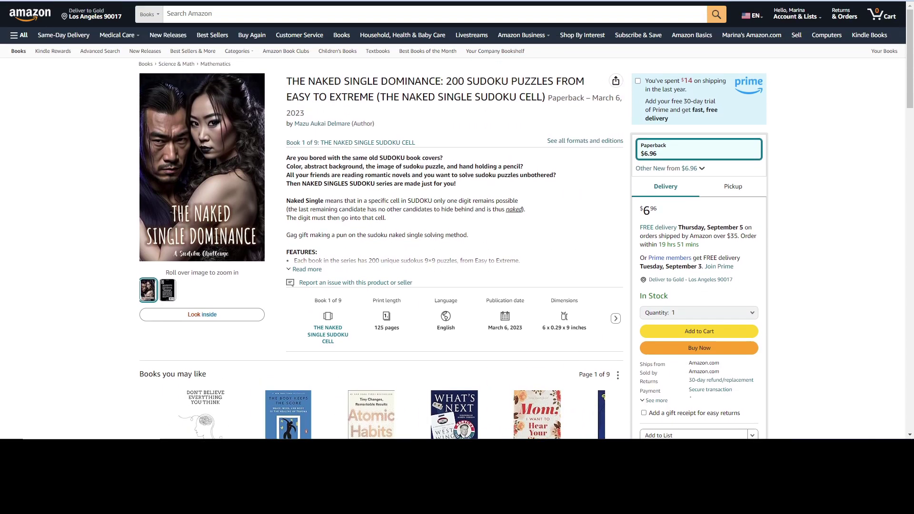
{"action": "key", "text": "ctrl+Tab"}
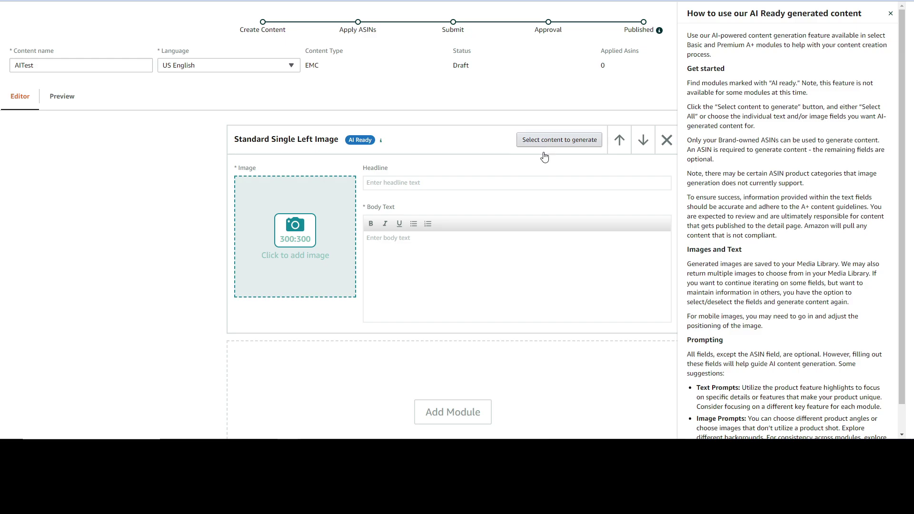
Select image, headline and body text for AI generation and open the Generate A+ Content form
{"action": "left_click", "coordinate": [891, 13]}
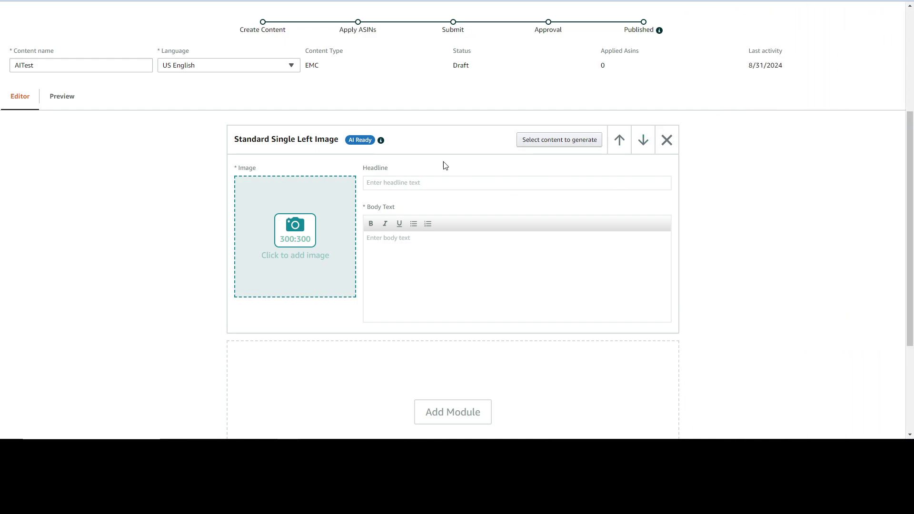
{"action": "left_click", "coordinate": [381, 140]}
{"action": "left_click", "coordinate": [552, 143]}
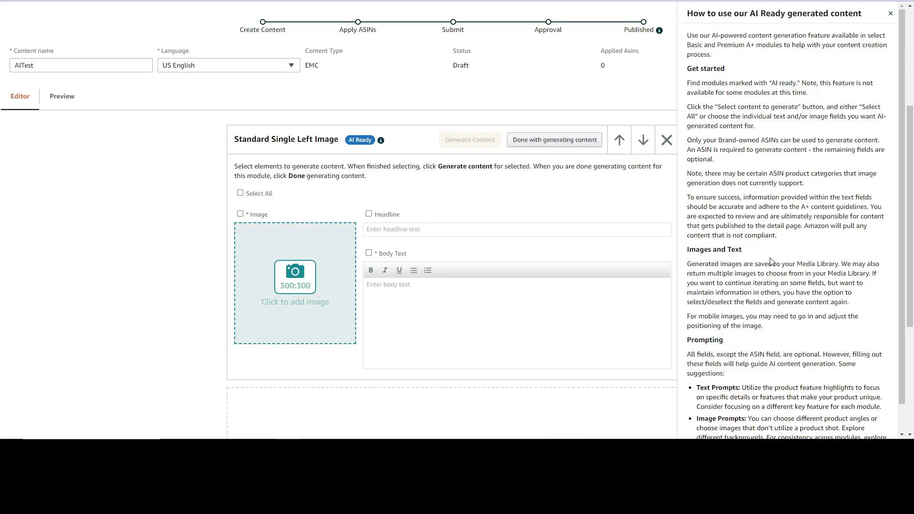
{"action": "scroll", "coordinate": [763, 195], "scroll_direction": "down", "scroll_amount": 2}
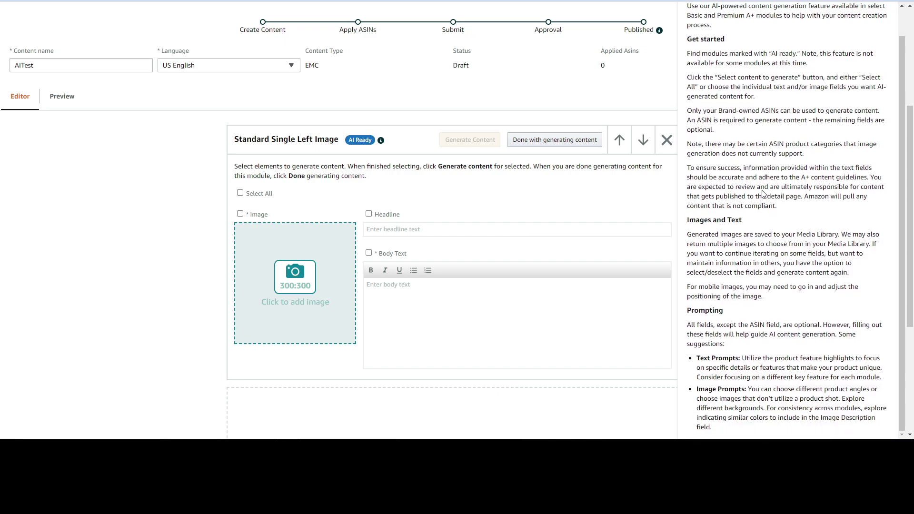
{"action": "scroll", "coordinate": [763, 194], "scroll_direction": "up", "scroll_amount": 1}
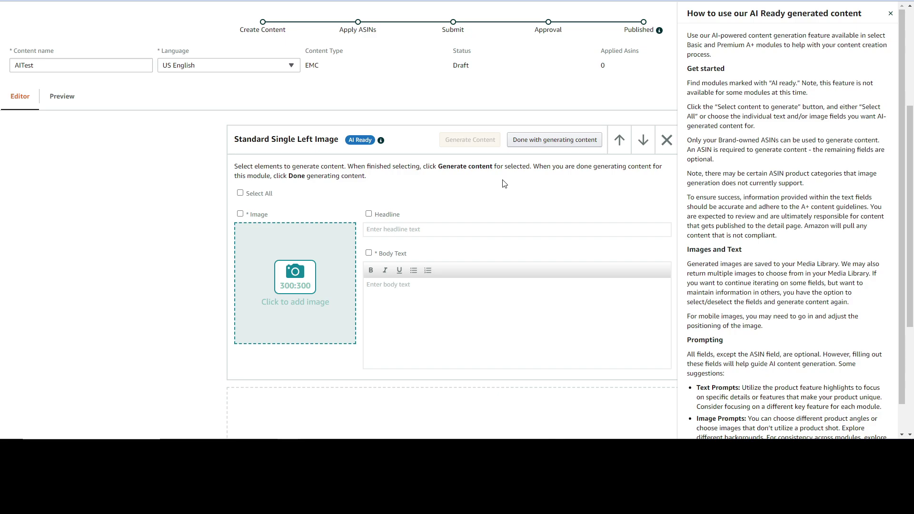
{"action": "left_click", "coordinate": [240, 195]}
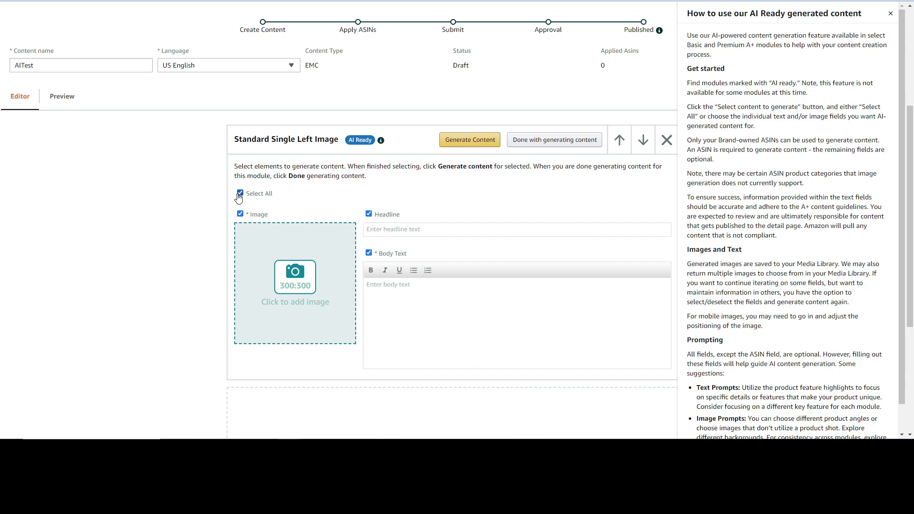
{"action": "left_click", "coordinate": [478, 141]}
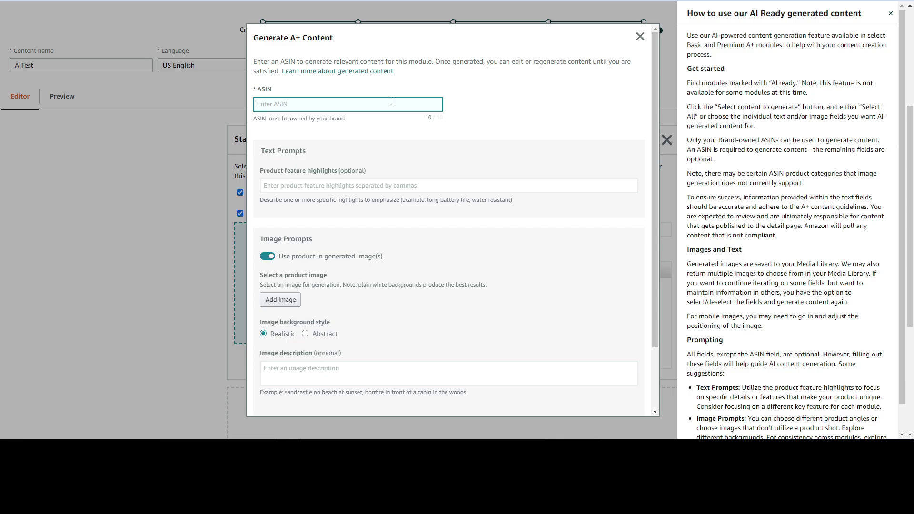
Paste ASIN B0BXNBXY8G and enter highlights 'entertaining sudoku puzzle book with romantic cover'
{"action": "key", "text": "ctrl+v"}
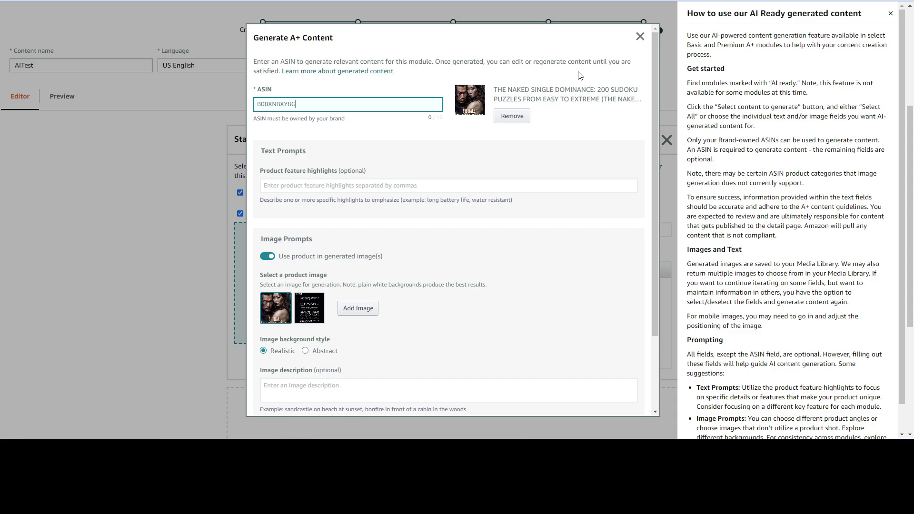
{"action": "left_click", "coordinate": [353, 189]}
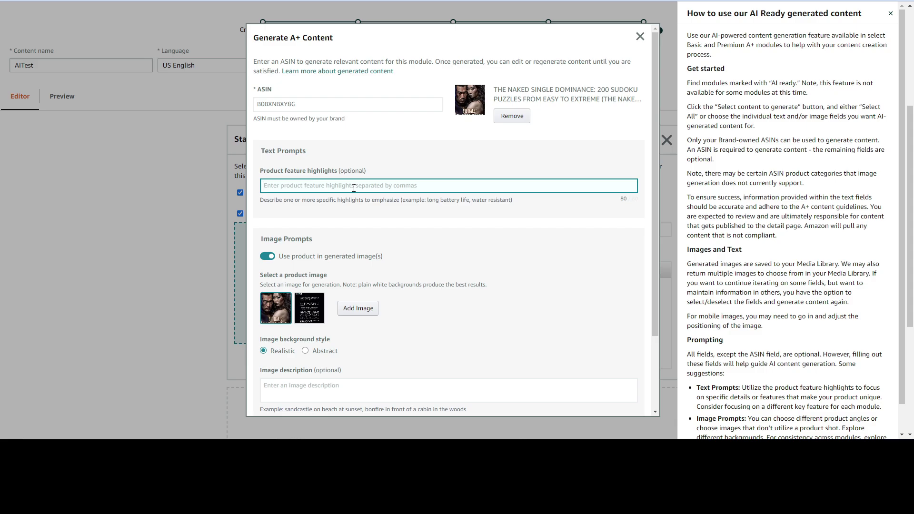
{"action": "type", "text": "entertaining sudoku puzzle book with romantic cover"}
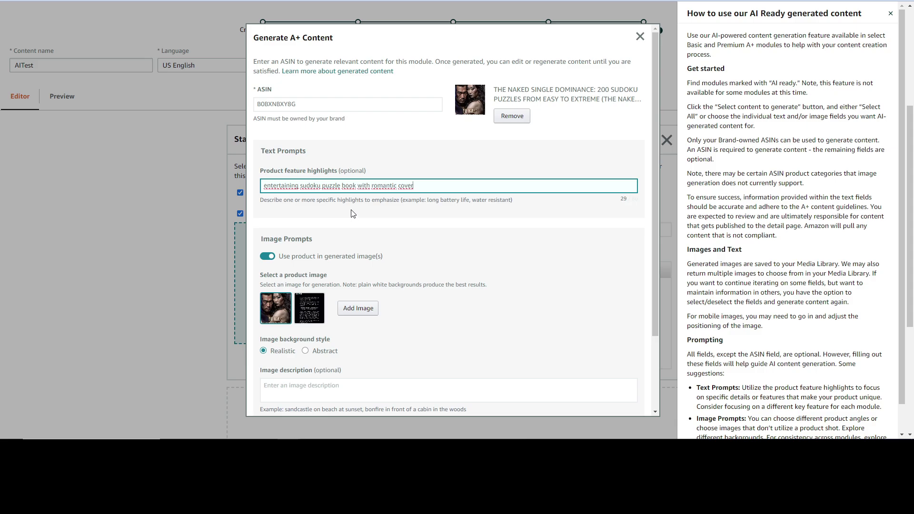
Keep the book in generated images and describe the image as 'tropical beach palm trees sunset'
{"action": "scroll", "coordinate": [348, 210], "scroll_direction": "down", "scroll_amount": 2}
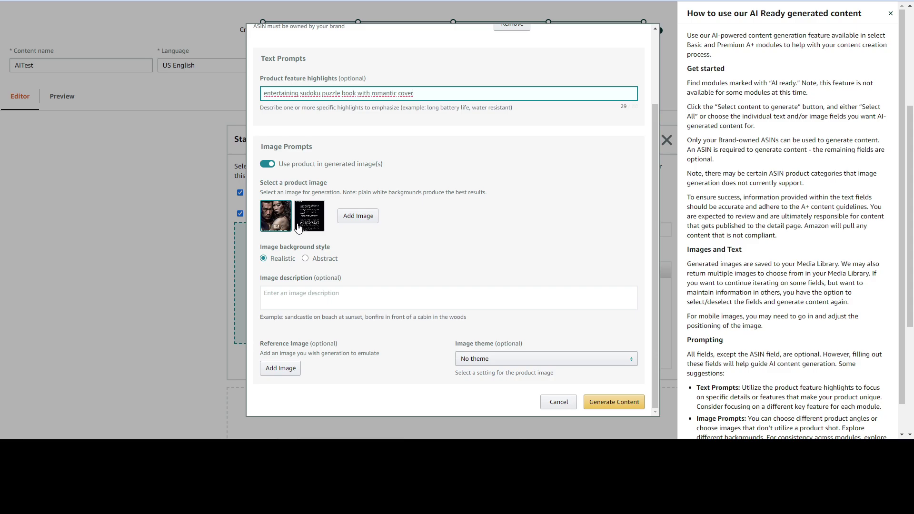
{"action": "left_click", "coordinate": [265, 167]}
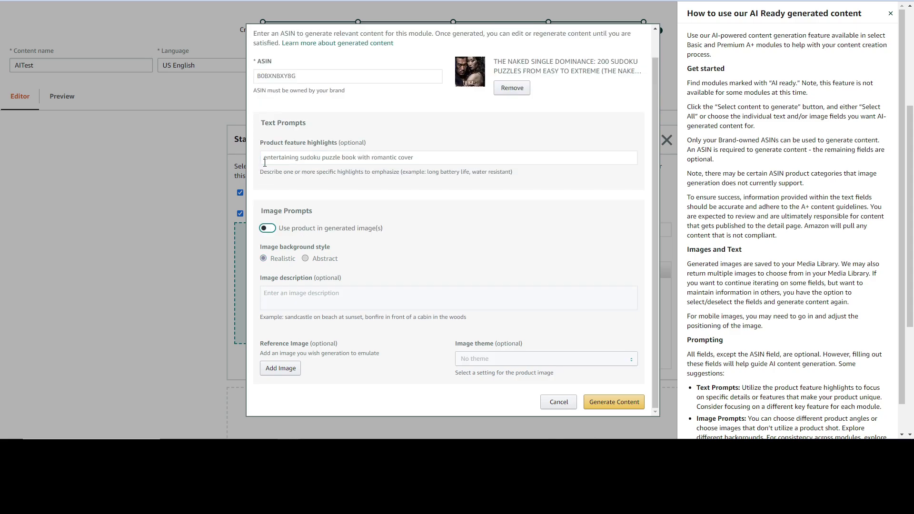
{"action": "left_click", "coordinate": [266, 227]}
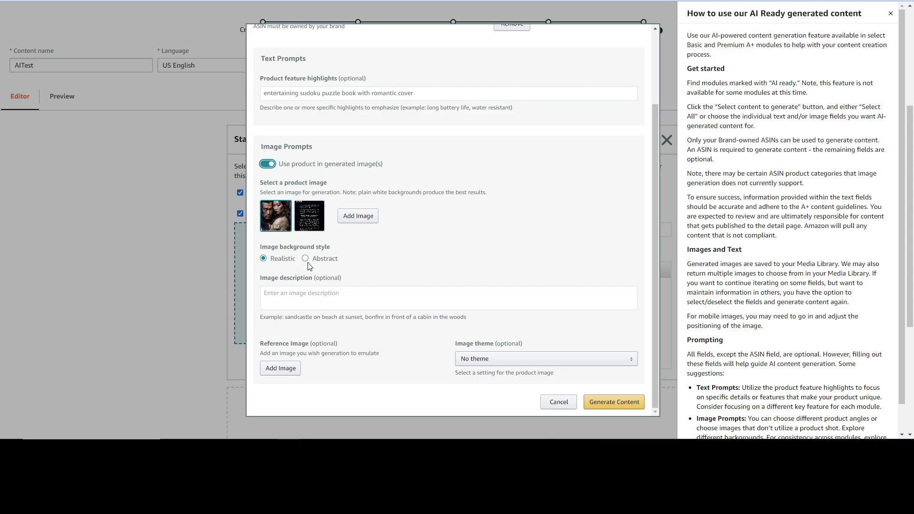
{"action": "left_click", "coordinate": [315, 294]}
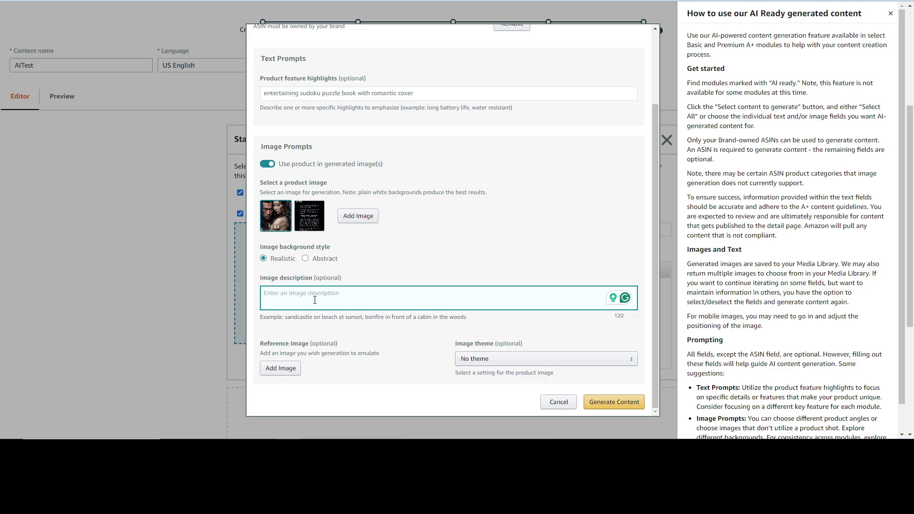
{"action": "type", "text": "tropical beach palm tree"}
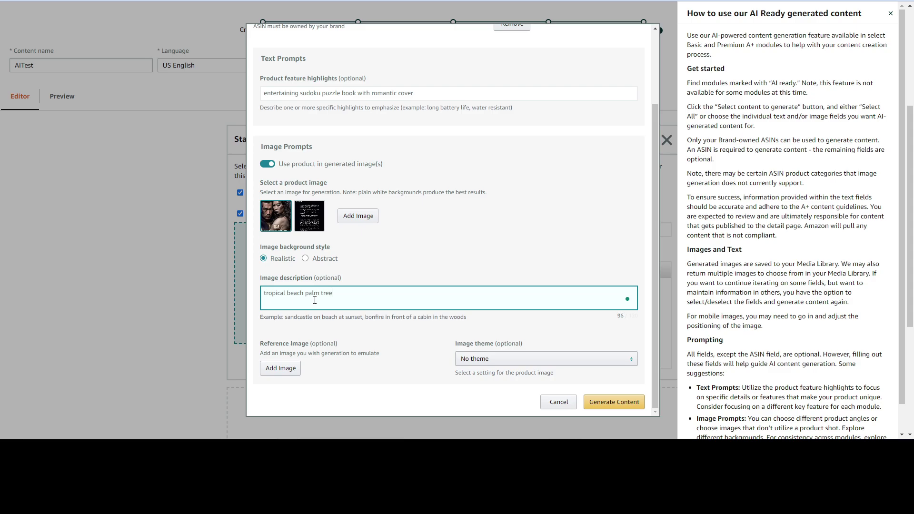
{"action": "type", "text": "s sunset"}
Choose Tropical from the Image theme list
{"action": "left_click", "coordinate": [504, 362]}
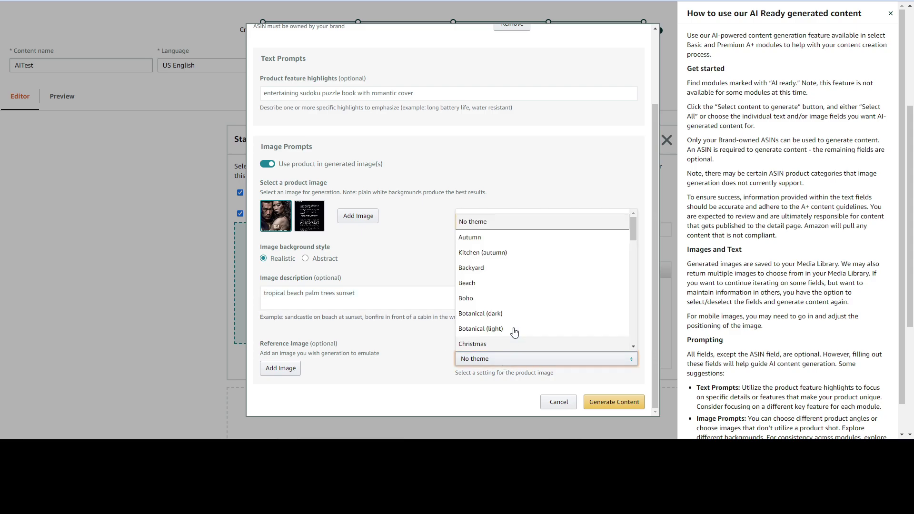
{"action": "scroll", "coordinate": [522, 250], "scroll_direction": "down", "scroll_amount": 5}
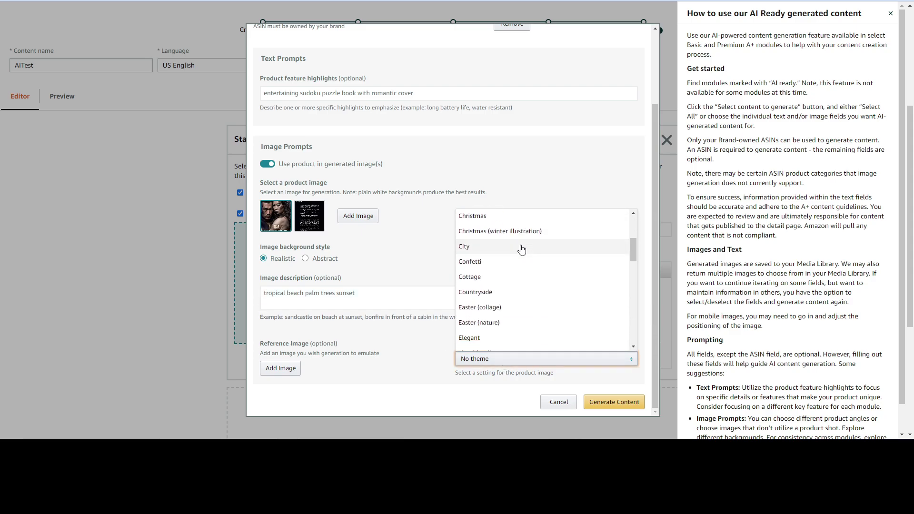
{"action": "scroll", "coordinate": [522, 250], "scroll_direction": "down", "scroll_amount": 5}
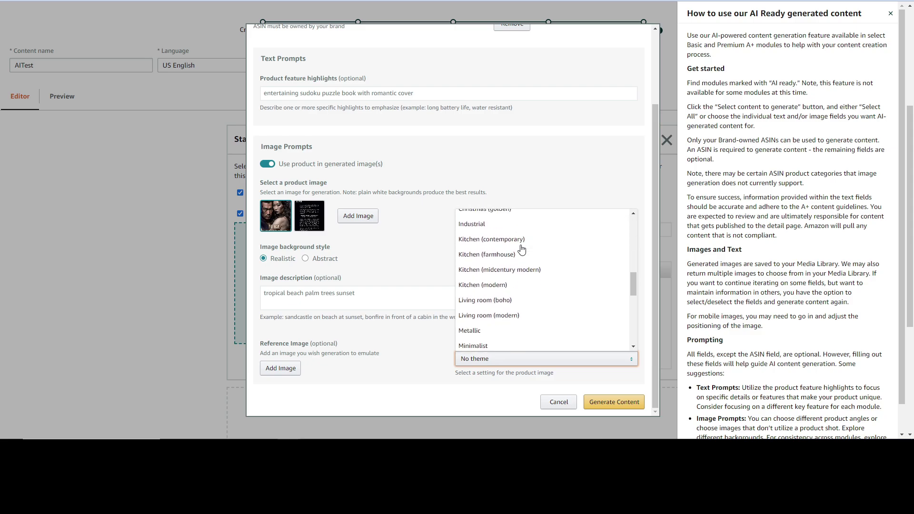
{"action": "scroll", "coordinate": [521, 250], "scroll_direction": "down", "scroll_amount": 6}
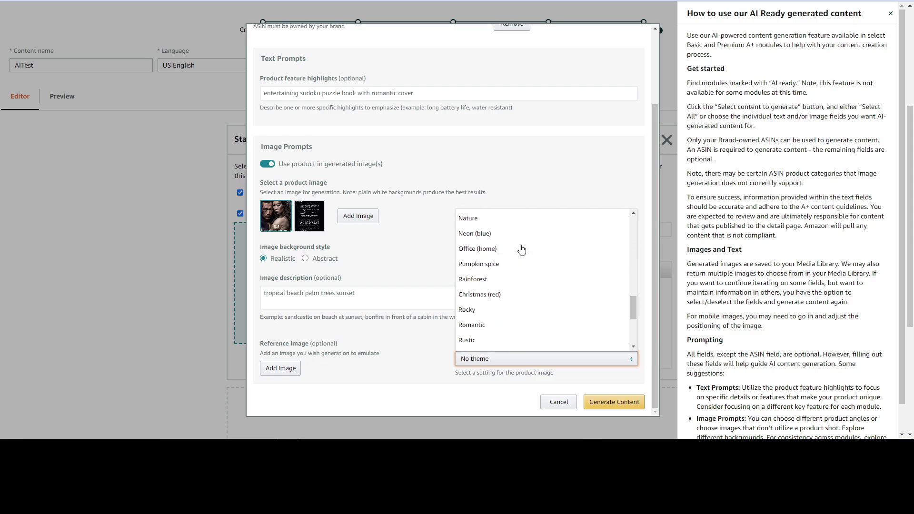
{"action": "scroll", "coordinate": [522, 250], "scroll_direction": "down", "scroll_amount": 2}
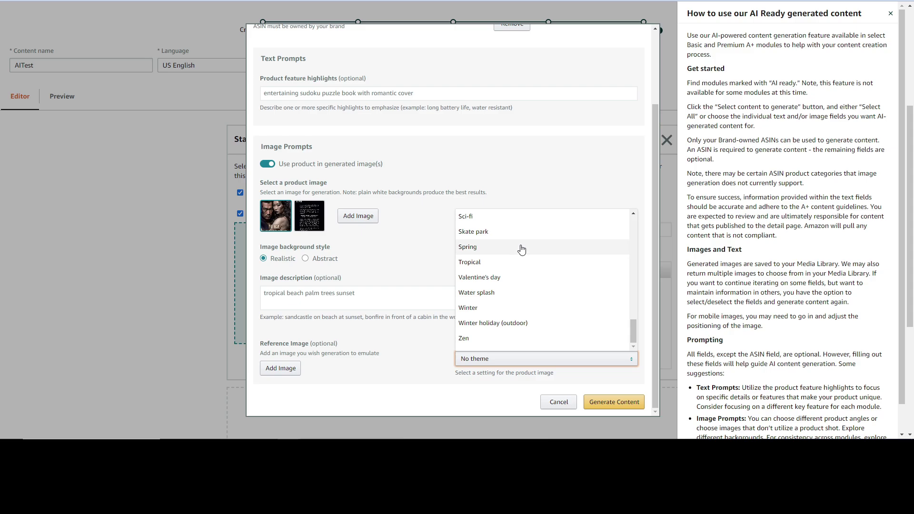
{"action": "scroll", "coordinate": [522, 250], "scroll_direction": "down", "scroll_amount": 1}
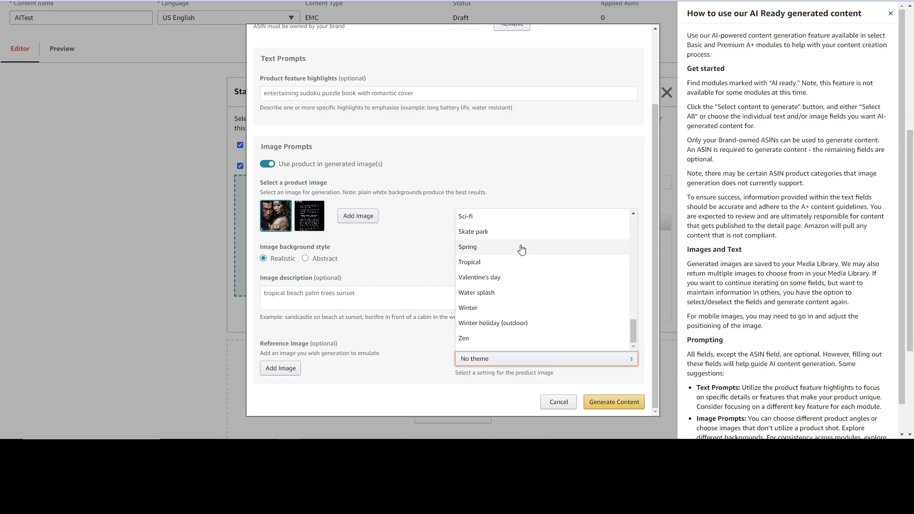
{"action": "left_click", "coordinate": [468, 263]}
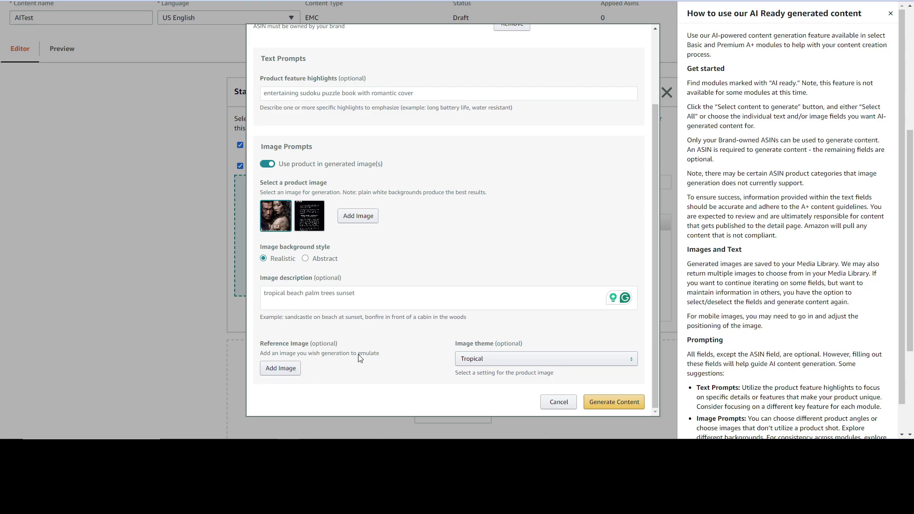
{"action": "scroll", "coordinate": [470, 221], "scroll_direction": "up", "scroll_amount": 2}
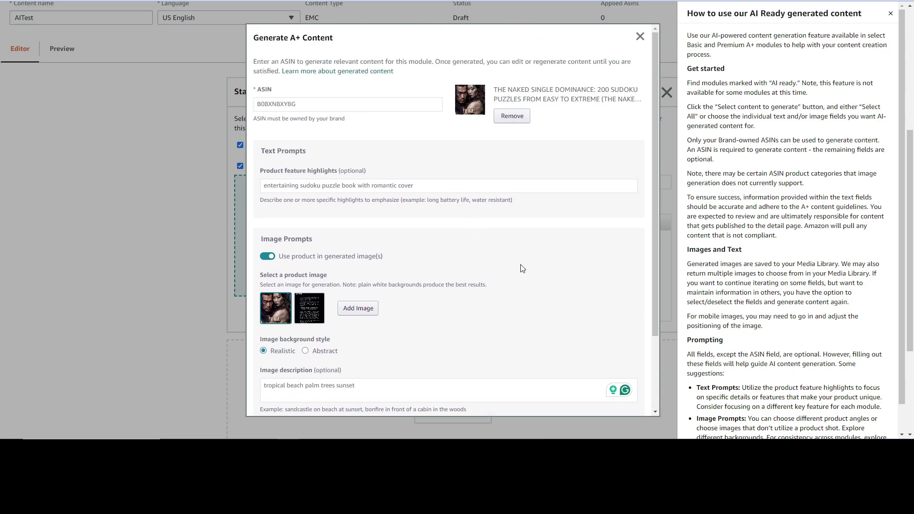
{"action": "scroll", "coordinate": [525, 263], "scroll_direction": "down", "scroll_amount": 3}
Run Generate Content and wait for the beach mockup image and headline
{"action": "left_click", "coordinate": [630, 402]}
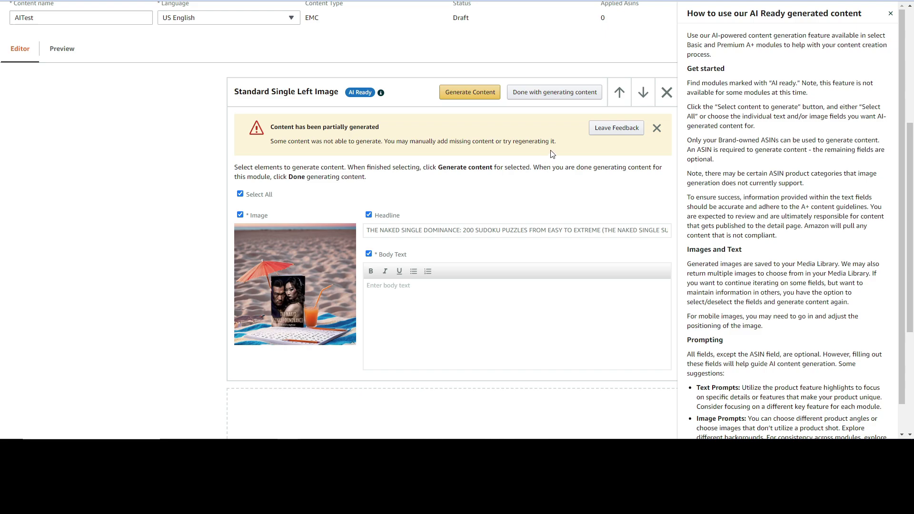
Clear Select All, then tick only Body Text and Image for regeneration
{"action": "mouse_move", "coordinate": [292, 313]}
{"action": "left_click", "coordinate": [240, 193]}
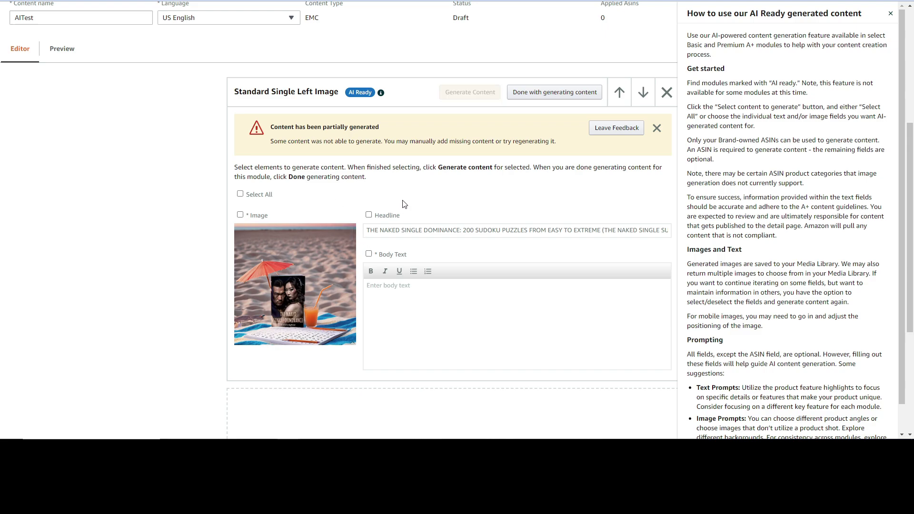
{"action": "left_click", "coordinate": [401, 228]}
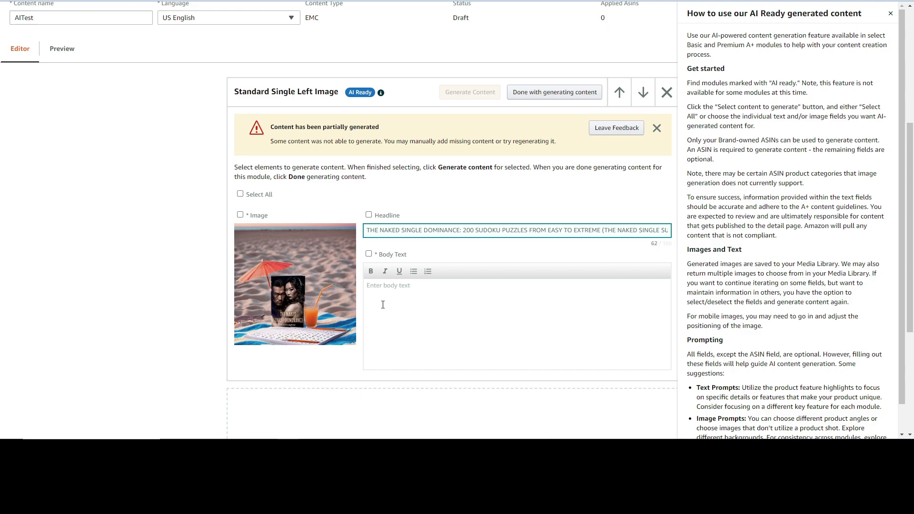
{"action": "left_click", "coordinate": [369, 254]}
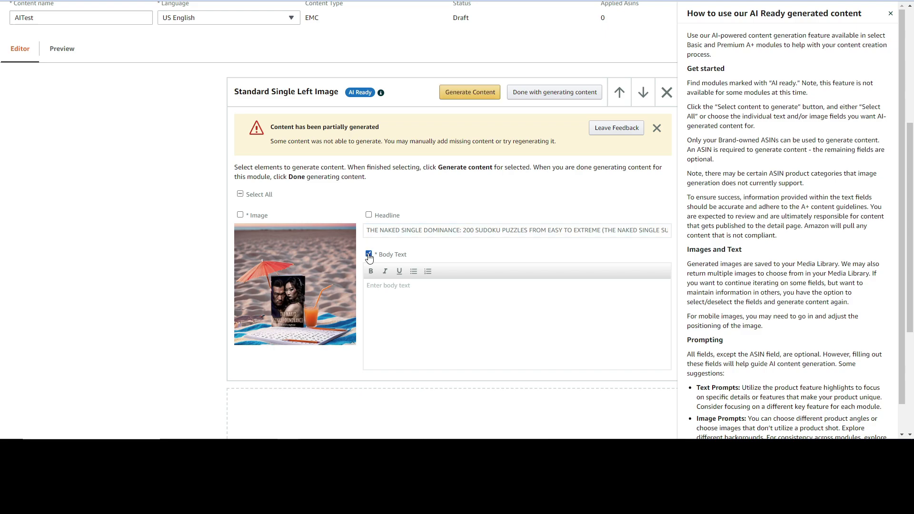
{"action": "left_click", "coordinate": [240, 215]}
Reopen the generation form and enter image description 'sunset tropical beach romantic'
{"action": "left_click", "coordinate": [482, 95]}
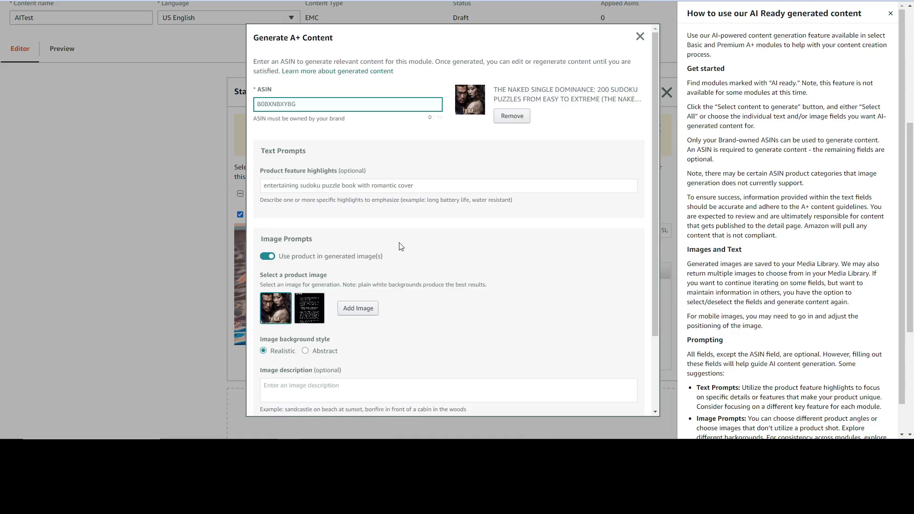
{"action": "scroll", "coordinate": [404, 237], "scroll_direction": "down", "scroll_amount": 2}
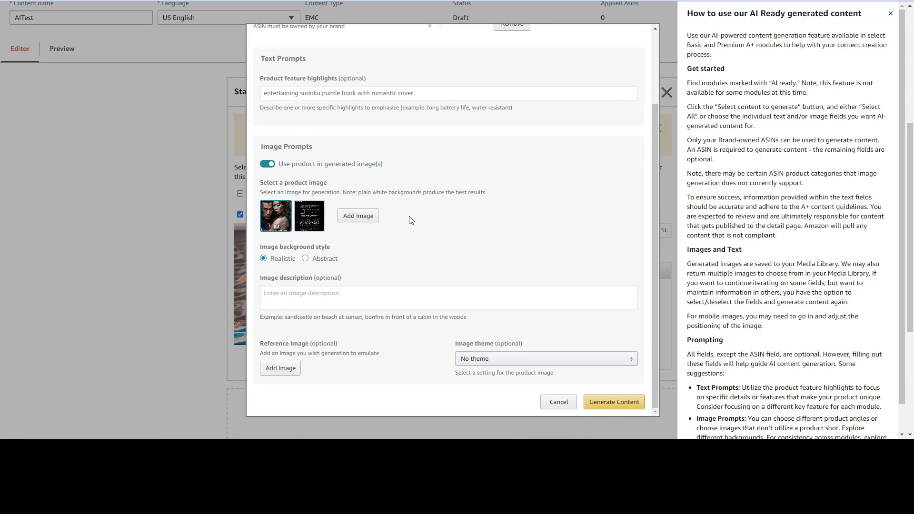
{"action": "left_click", "coordinate": [346, 303]}
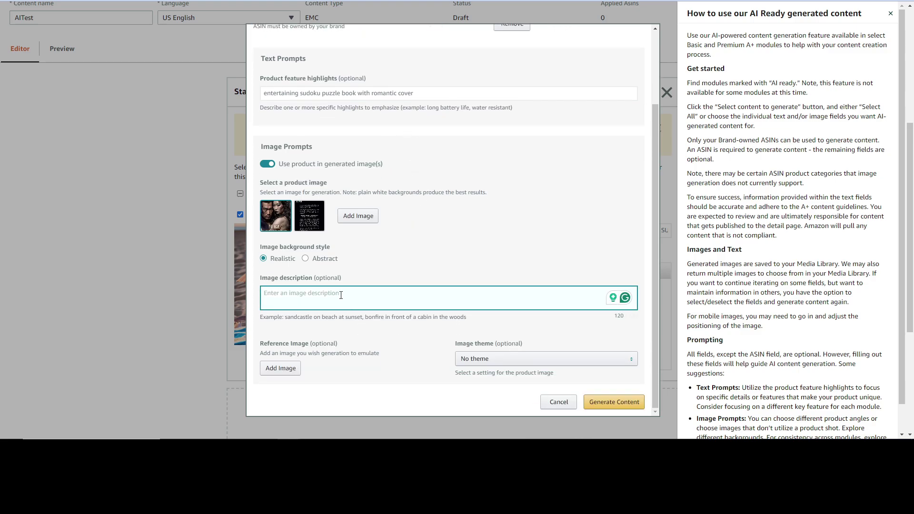
{"action": "type", "text": "sunset "}
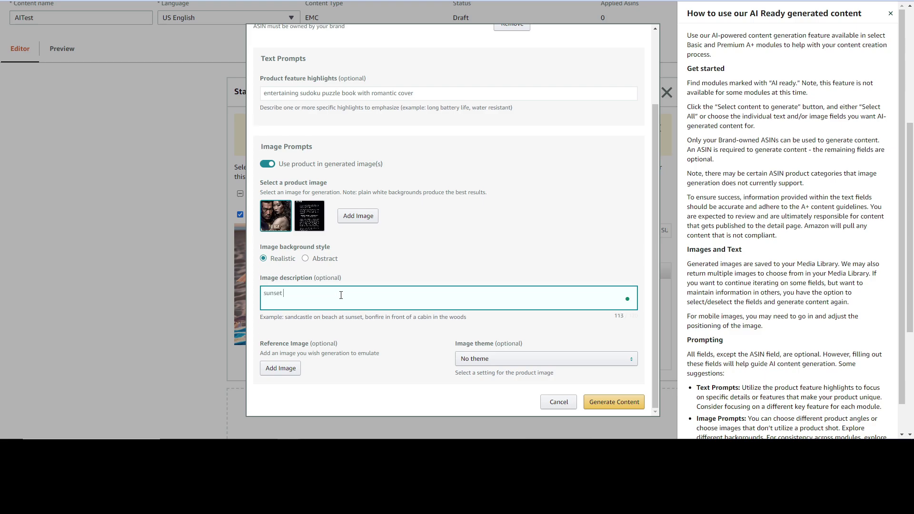
{"action": "type", "text": "tropical beach romantic"}
{"action": "scroll", "coordinate": [436, 217], "scroll_direction": "up", "scroll_amount": 2}
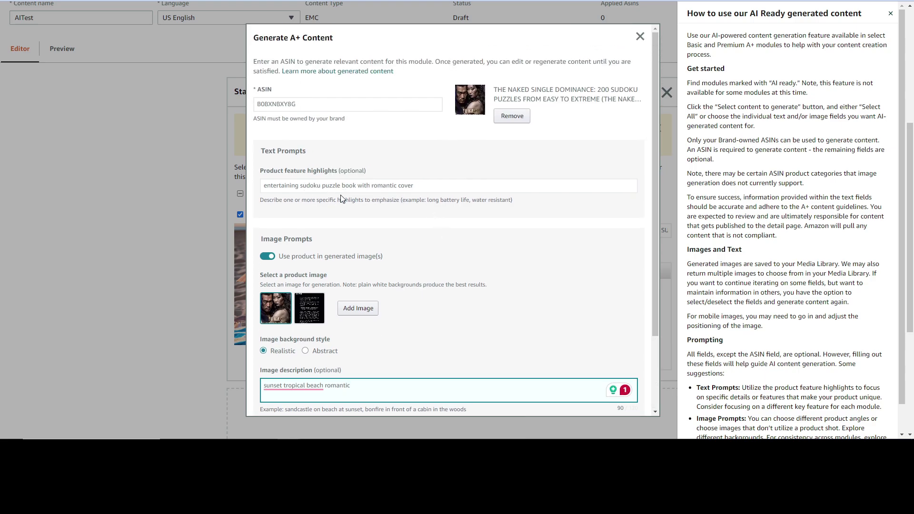
{"action": "left_click", "coordinate": [429, 189]}
{"action": "scroll", "coordinate": [429, 189], "scroll_direction": "down", "scroll_amount": 5}
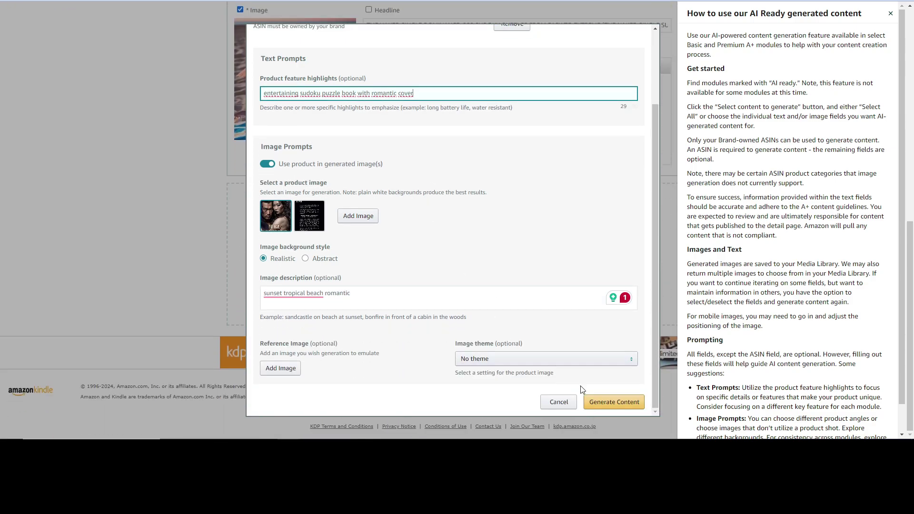
Rerun AI generation to produce a palm-tree sunset beach mockup and a Sudoku promotional paragraph
{"action": "left_click", "coordinate": [599, 402]}
{"action": "scroll", "coordinate": [603, 234], "scroll_direction": "up", "scroll_amount": 2}
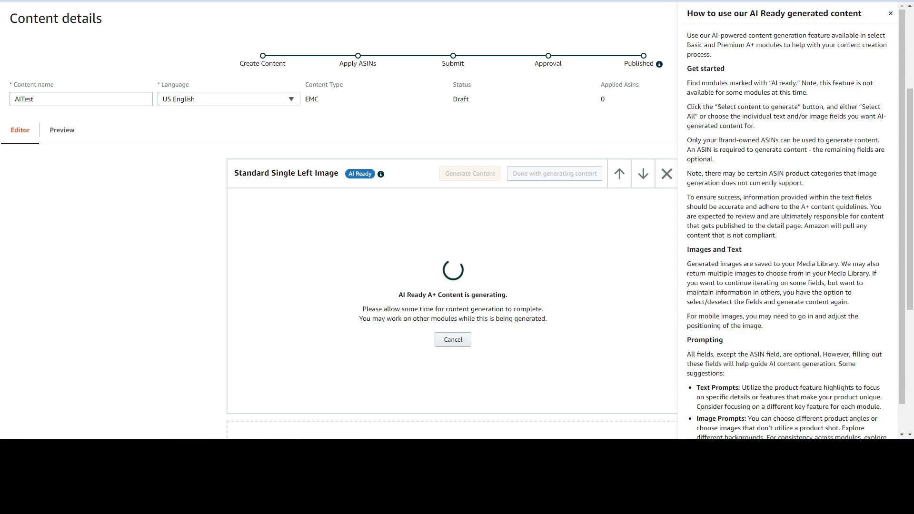
{"action": "scroll", "coordinate": [489, 158], "scroll_direction": "down", "scroll_amount": 2}
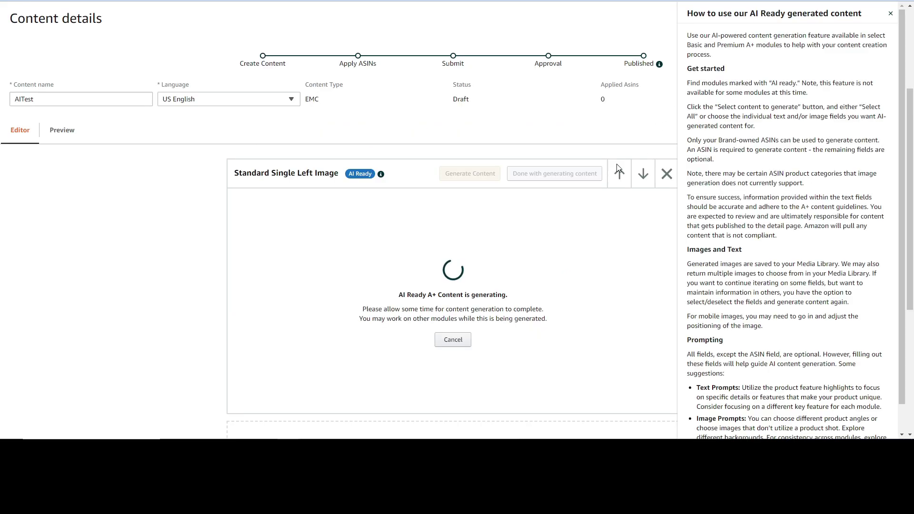
Scroll through the finished module to review the sunset beach image and the 200-puzzle body text
{"action": "scroll", "coordinate": [538, 233], "scroll_direction": "down", "scroll_amount": 1}
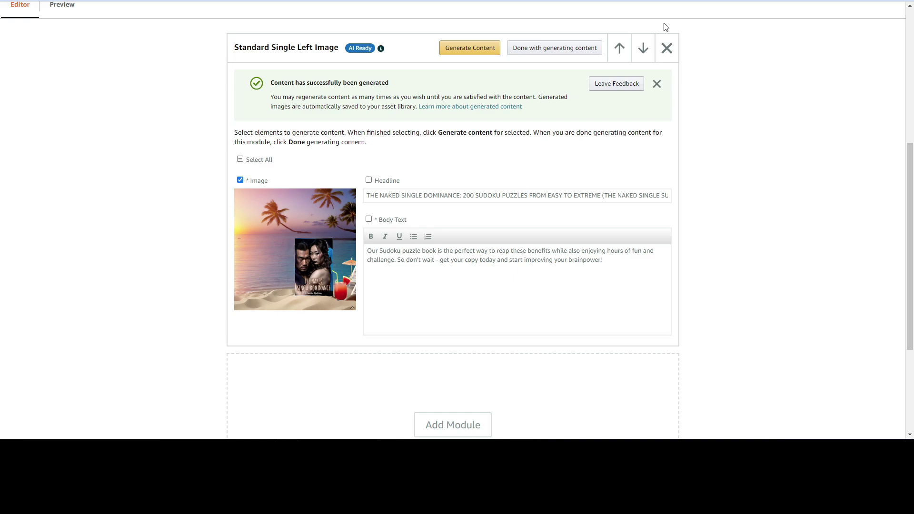
{"action": "mouse_move", "coordinate": [326, 281]}
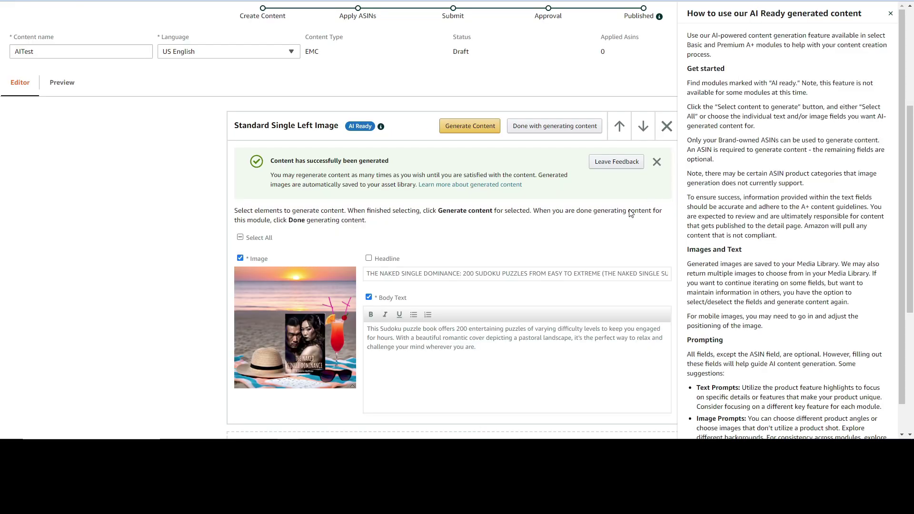
{"action": "scroll", "coordinate": [619, 206], "scroll_direction": "down", "scroll_amount": 1}
{"action": "scroll", "coordinate": [618, 205], "scroll_direction": "down", "scroll_amount": 1}
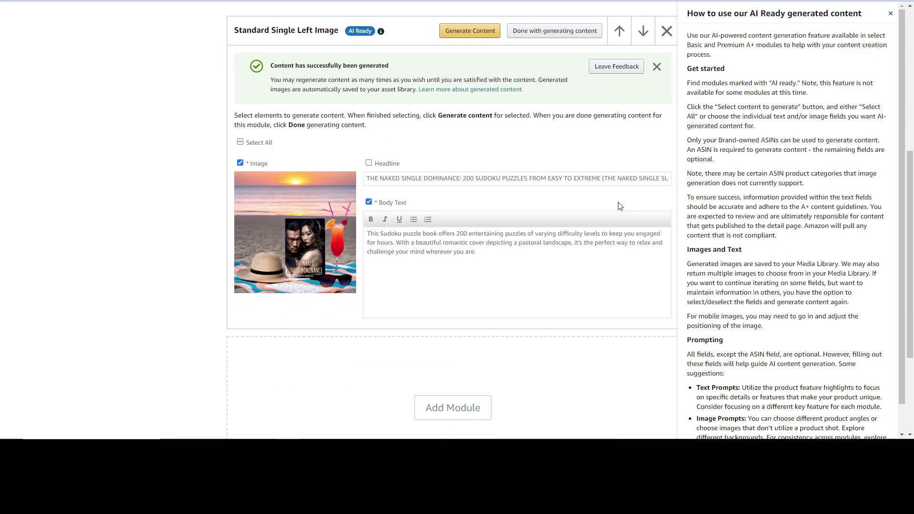
{"action": "mouse_move", "coordinate": [347, 285]}
Reopen the prompts and regenerate with the same settings, yielding a sunset beach image with flowers and the book
{"action": "left_click", "coordinate": [479, 32]}
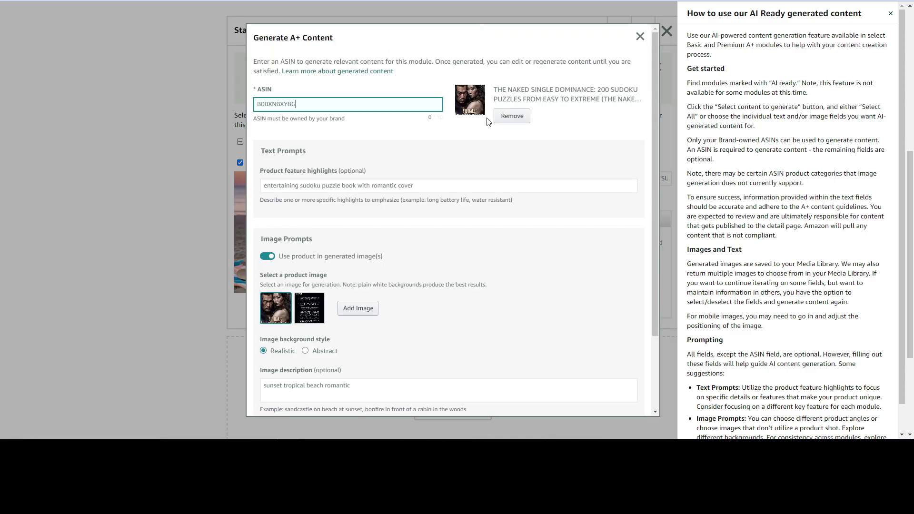
{"action": "scroll", "coordinate": [479, 282], "scroll_direction": "down", "scroll_amount": 3}
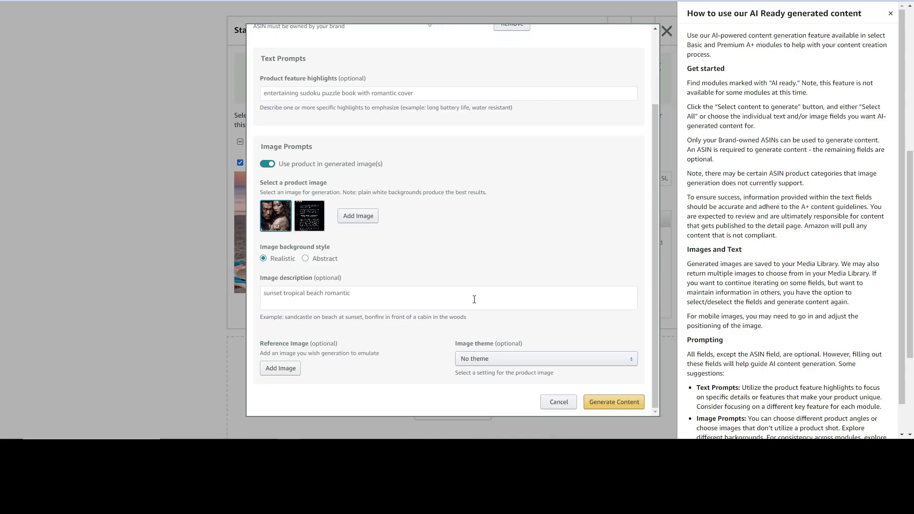
{"action": "left_click", "coordinate": [598, 402]}
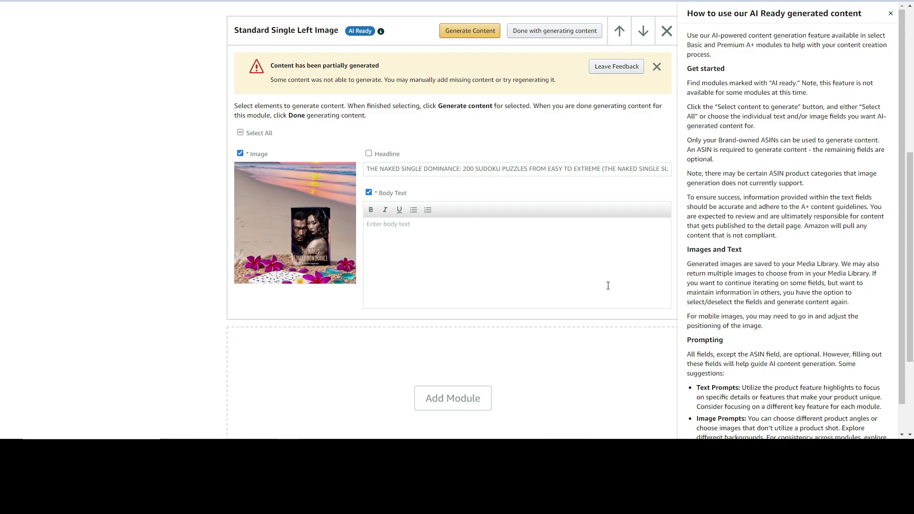
Bring up the Generate A+ Content dialog for the Standard Single Left Image module with the book's ASIN
{"action": "mouse_move", "coordinate": [284, 287]}
Change feature highlights to 'entertaining book with romantic cover' and append 'flowers sand beach' to the image description
{"action": "left_click", "coordinate": [460, 33]}
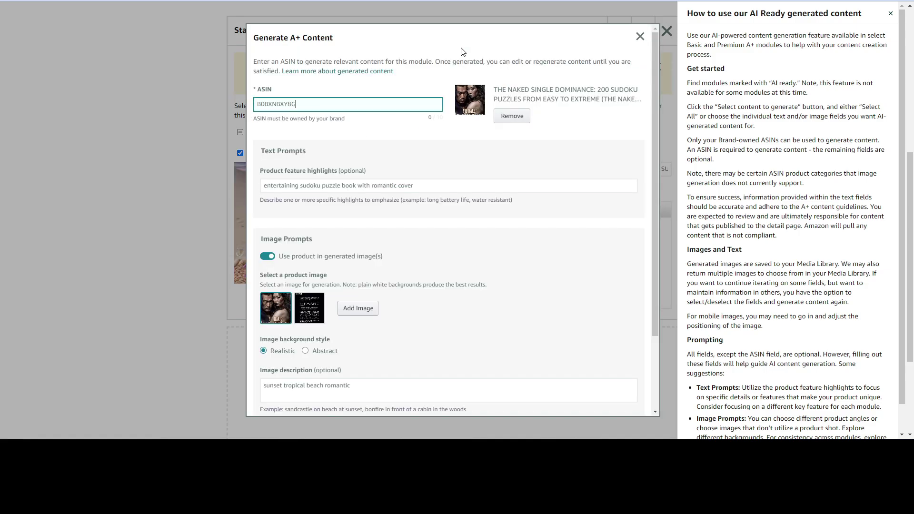
{"action": "left_click_drag", "start_coordinate": [299, 186], "coordinate": [357, 186]}
{"action": "type", "text": "book"}
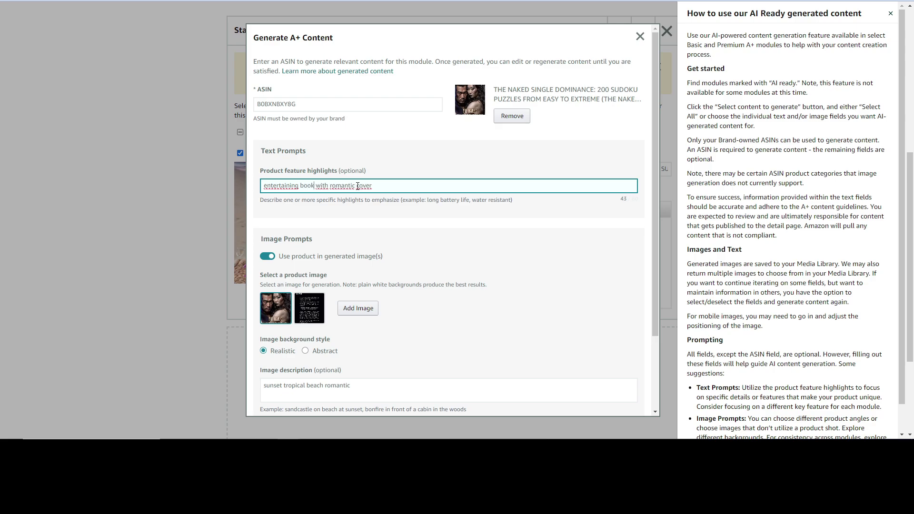
{"action": "key", "text": "BackSpace"}
{"action": "scroll", "coordinate": [420, 186], "scroll_direction": "down", "scroll_amount": 2}
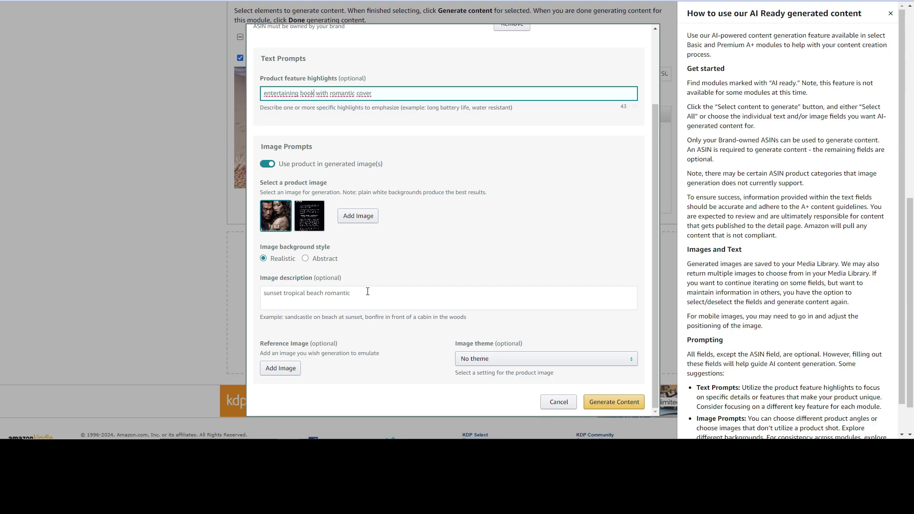
{"action": "left_click", "coordinate": [368, 291]}
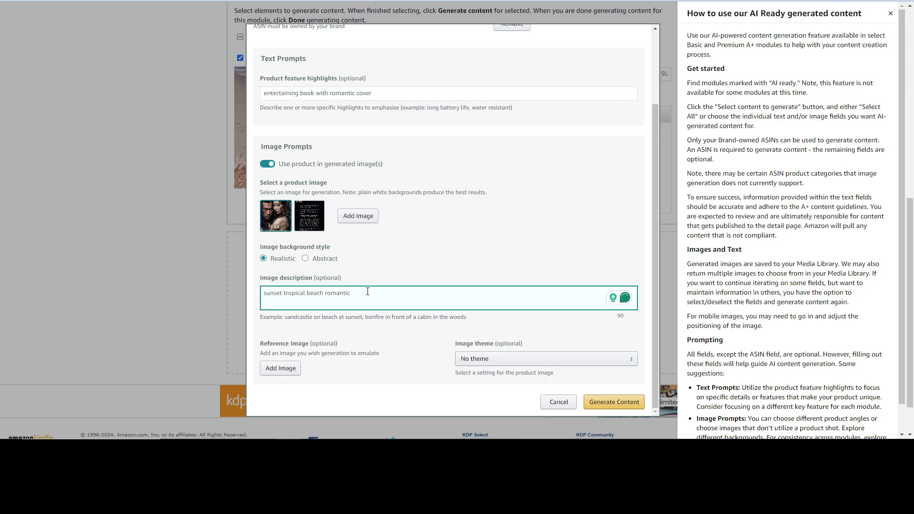
{"action": "type", "text": "flowers sand beach"}
Generate from the updated prompts, getting a sunset beach image with the book, a flower and a sun hat
{"action": "left_click", "coordinate": [600, 402]}
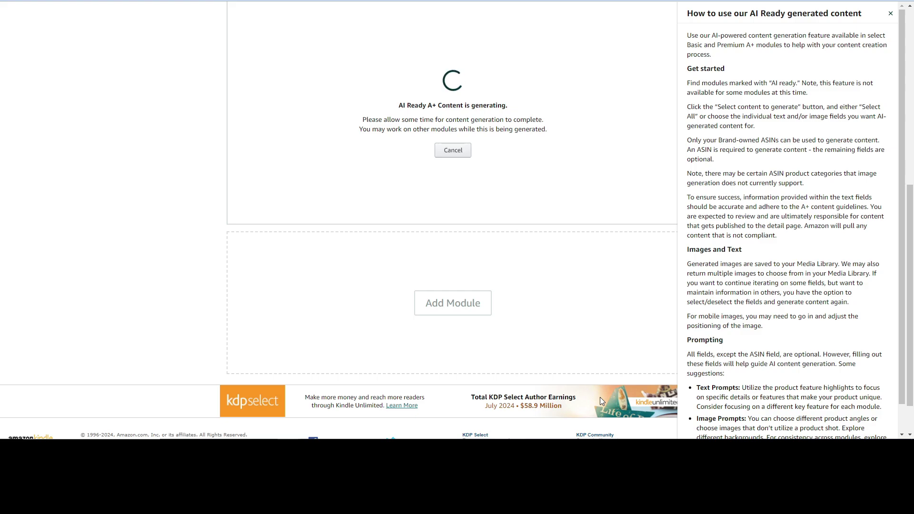
{"action": "scroll", "coordinate": [633, 295], "scroll_direction": "up", "scroll_amount": 3}
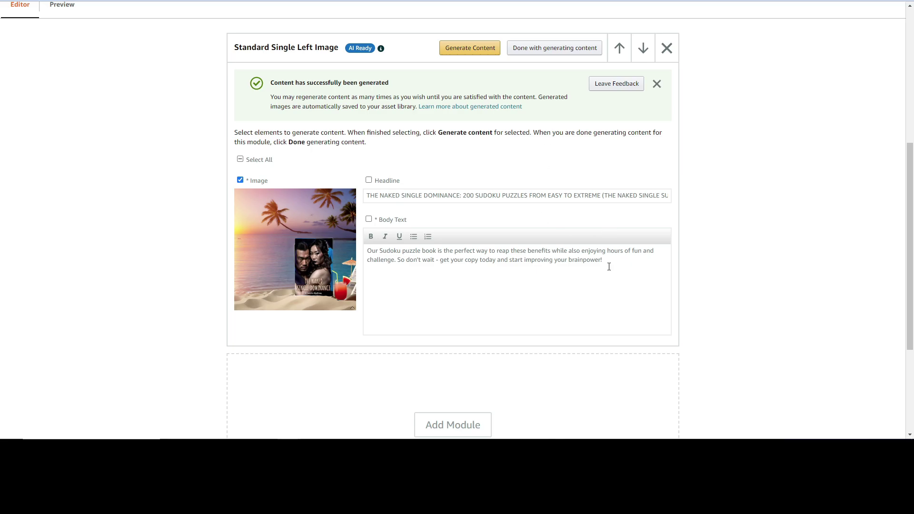
Paste the Sudoku brainpower paragraph into Body Text, include the headline and finish AI generation
{"action": "left_click_drag", "start_coordinate": [609, 267], "coordinate": [361, 246]}
{"action": "key", "text": "ctrl+c"}
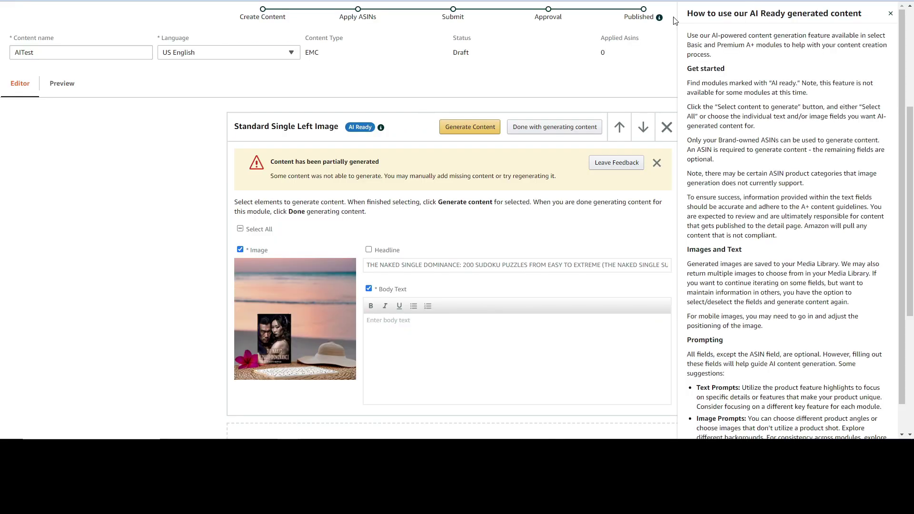
{"action": "left_click", "coordinate": [464, 330]}
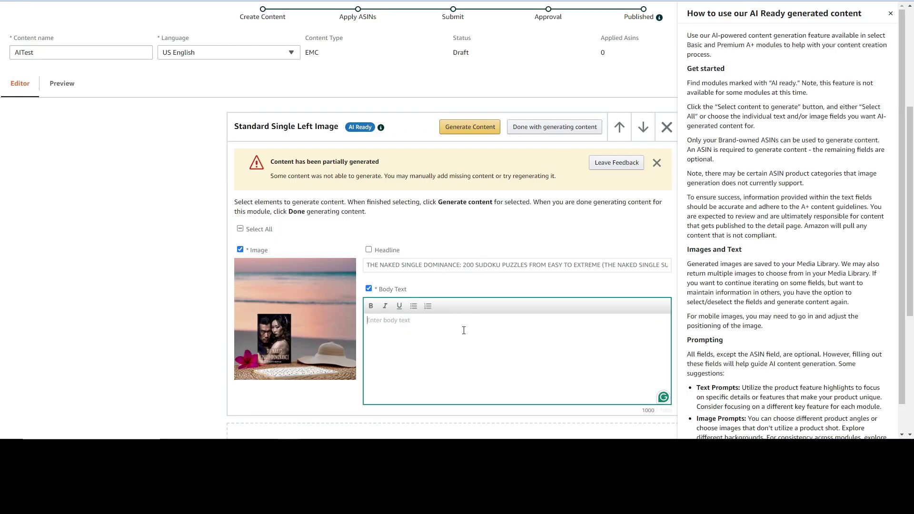
{"action": "key", "text": "ctrl+v"}
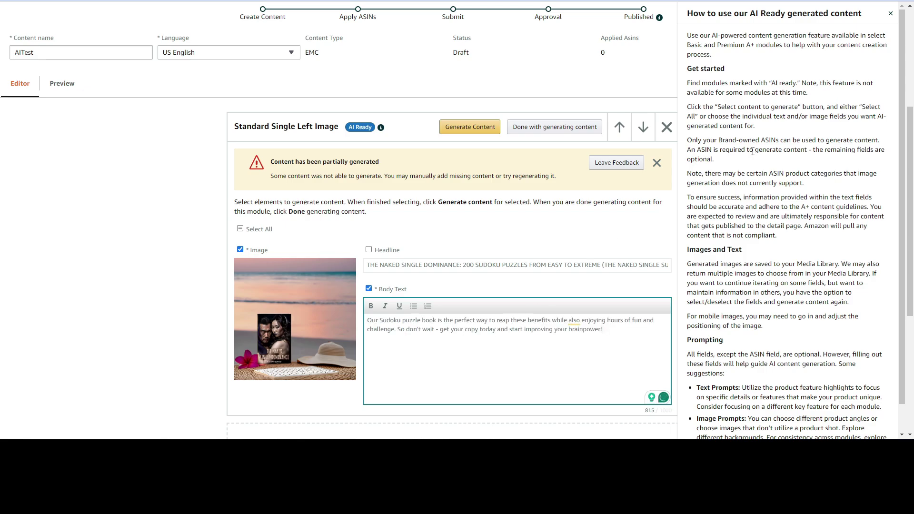
{"action": "left_click", "coordinate": [890, 13]}
{"action": "left_click", "coordinate": [368, 249]}
{"action": "left_click", "coordinate": [550, 131]}
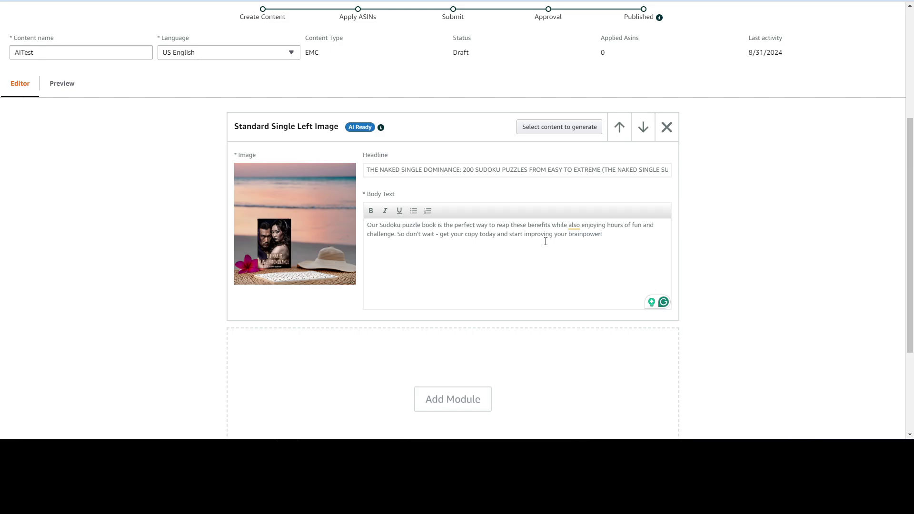
Show the desktop preview of the finished sunset beach module
{"action": "scroll", "coordinate": [546, 241], "scroll_direction": "down", "scroll_amount": 1}
{"action": "scroll", "coordinate": [543, 241], "scroll_direction": "up", "scroll_amount": 2}
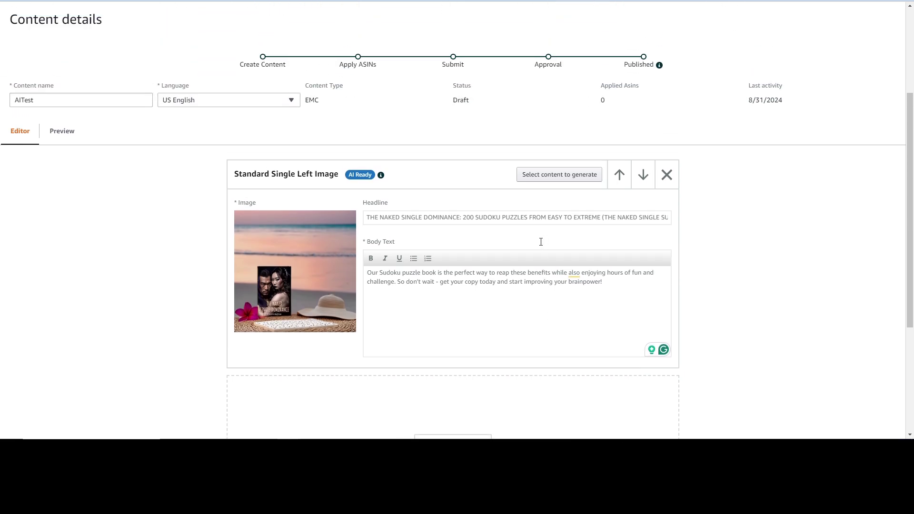
{"action": "left_click", "coordinate": [62, 133]}
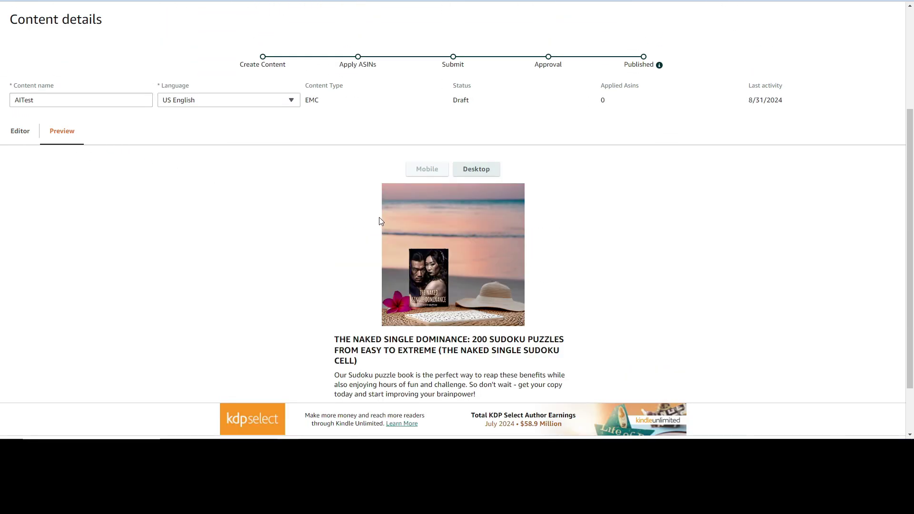
{"action": "scroll", "coordinate": [374, 227], "scroll_direction": "down", "scroll_amount": 2}
{"action": "scroll", "coordinate": [375, 226], "scroll_direction": "up", "scroll_amount": 1}
{"action": "scroll", "coordinate": [667, 153], "scroll_direction": "up", "scroll_amount": 2}
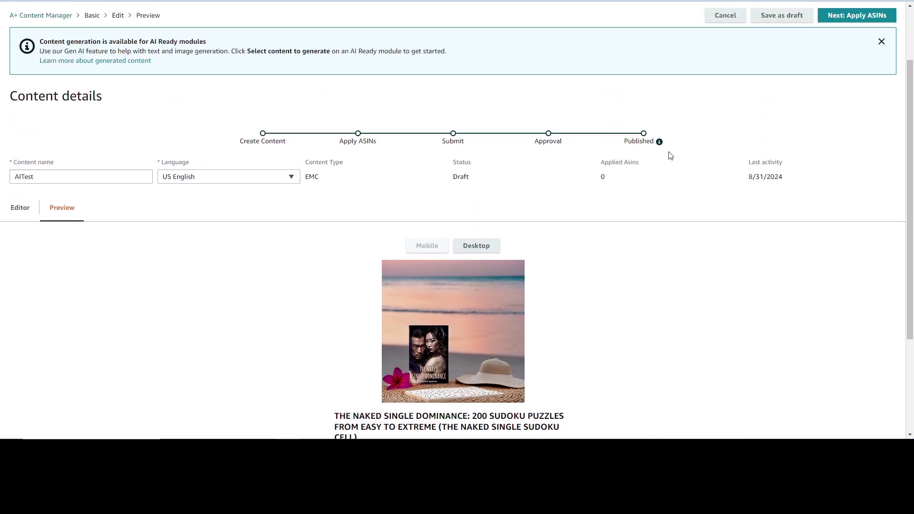
Go to Apply ASINs and copy ASIN B0BXNBXY8G from the book's product page
{"action": "left_click", "coordinate": [855, 20]}
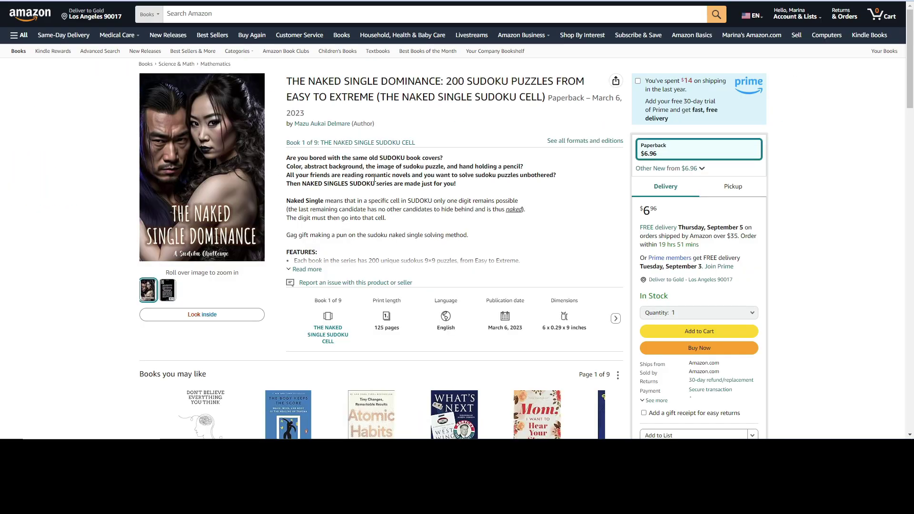
{"action": "scroll", "coordinate": [374, 178], "scroll_direction": "down", "scroll_amount": 8}
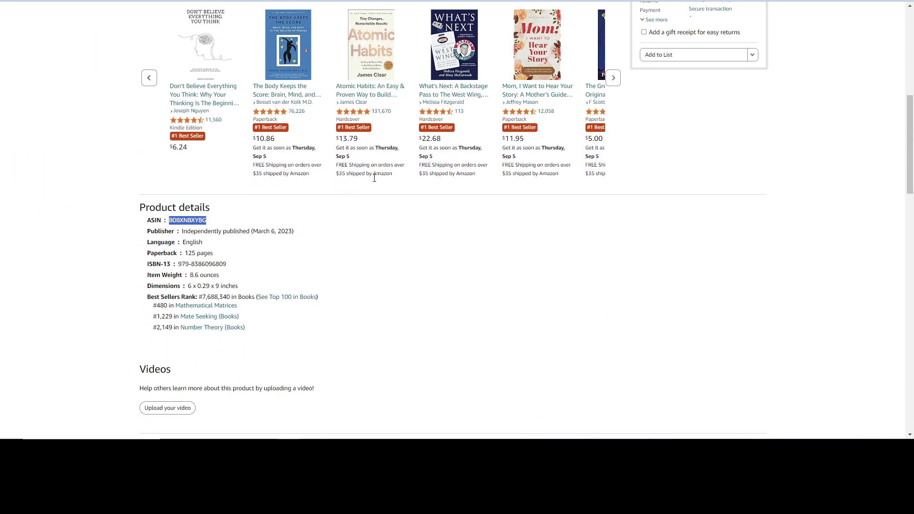
{"action": "double_click", "coordinate": [188, 220]}
{"action": "right_click", "coordinate": [192, 219]}
{"action": "left_click", "coordinate": [209, 230]}
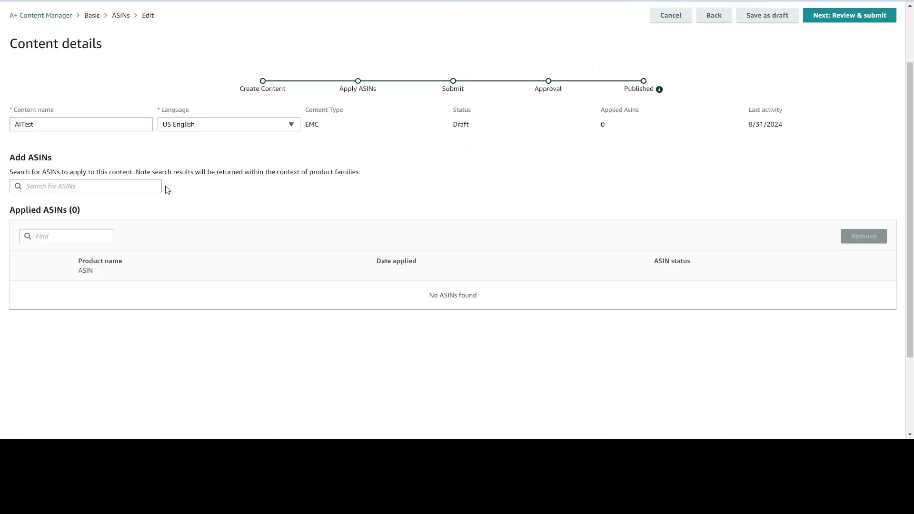
Search for ASIN B0BXNBXY8G, apply the content to that book and continue to Review & submit
{"action": "left_click", "coordinate": [138, 189]}
{"action": "key", "text": "ctrl+v"}
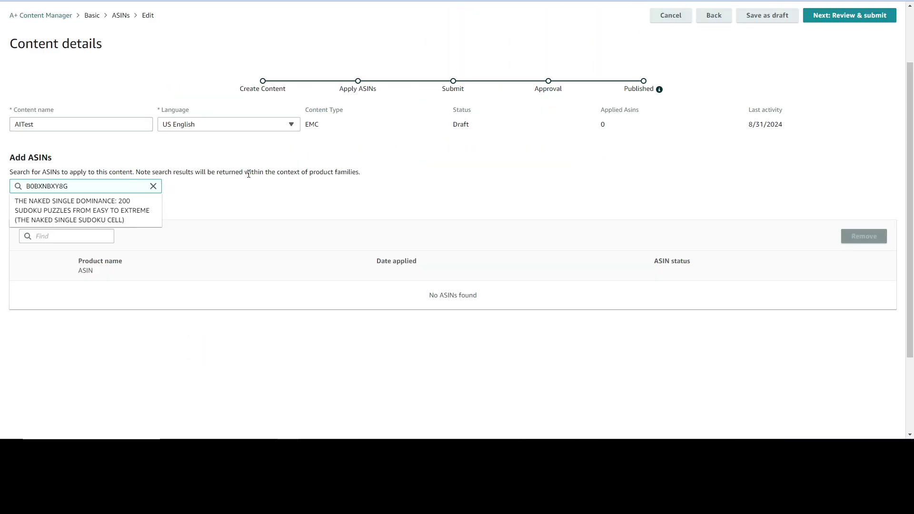
{"action": "left_click", "coordinate": [109, 211]}
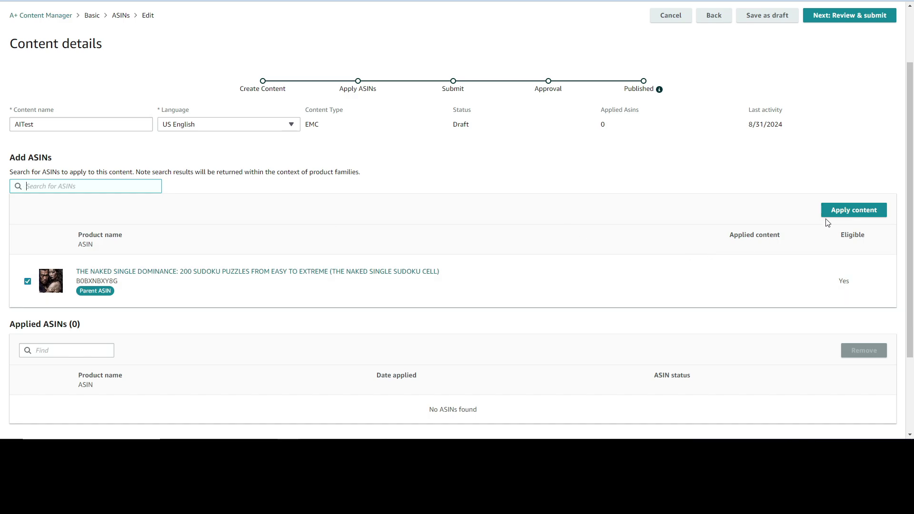
{"action": "left_click", "coordinate": [859, 211]}
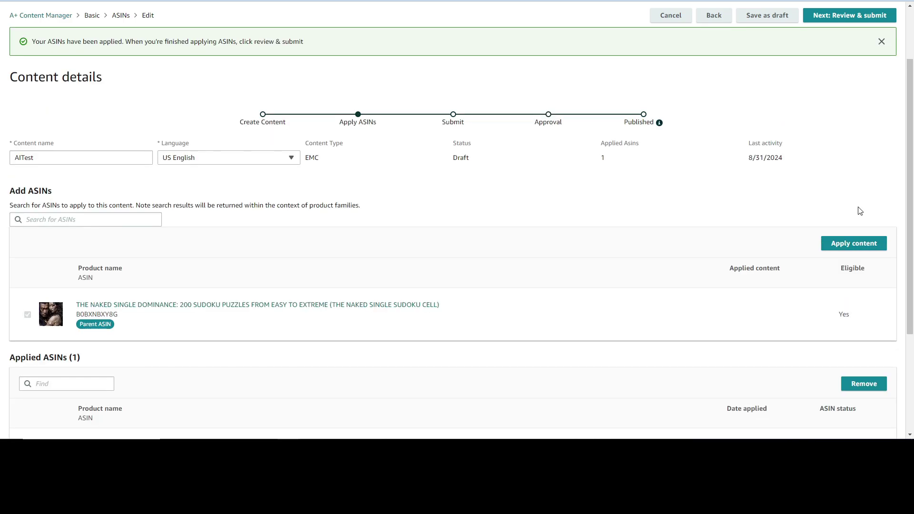
{"action": "scroll", "coordinate": [838, 109], "scroll_direction": "up", "scroll_amount": 2}
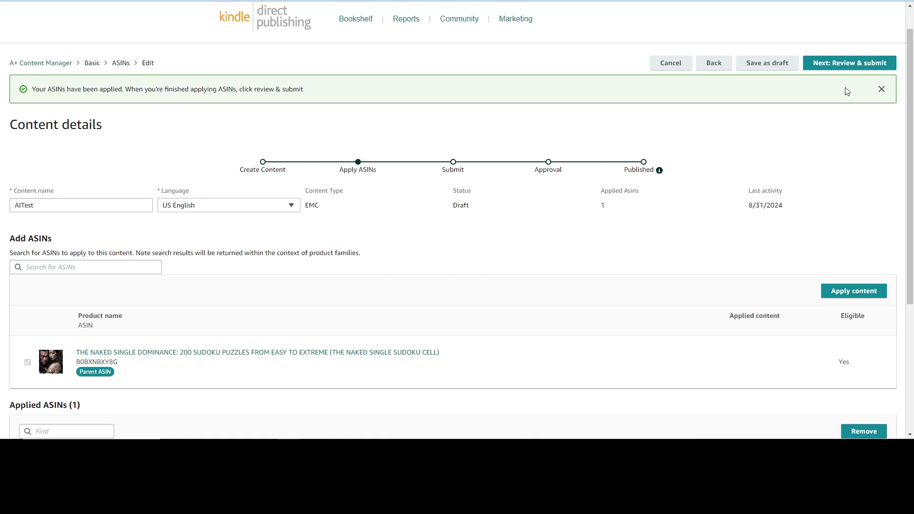
{"action": "left_click", "coordinate": [845, 59]}
{"action": "scroll", "coordinate": [823, 143], "scroll_direction": "down", "scroll_amount": 2}
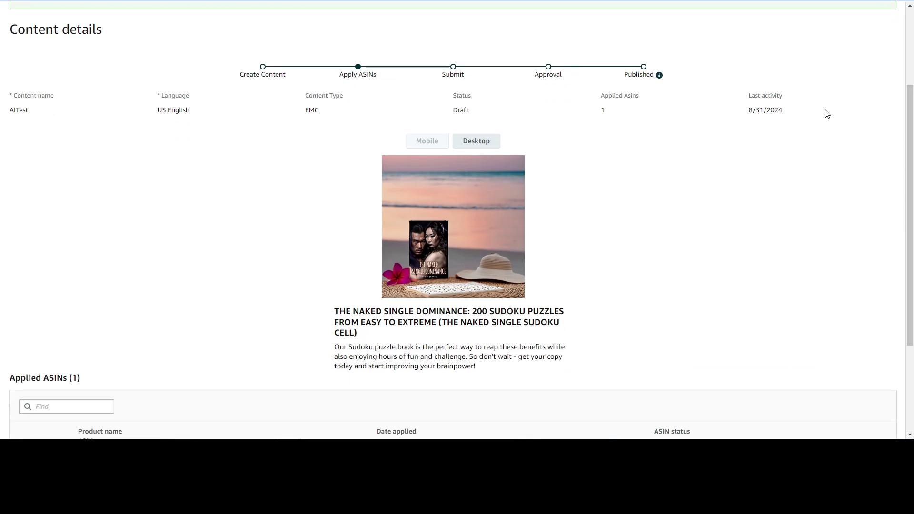
{"action": "scroll", "coordinate": [827, 113], "scroll_direction": "up", "scroll_amount": 3}
Submit AITest for approval, confirm it, and review the editor's manual-review flag on NAKED
{"action": "left_click", "coordinate": [843, 95]}
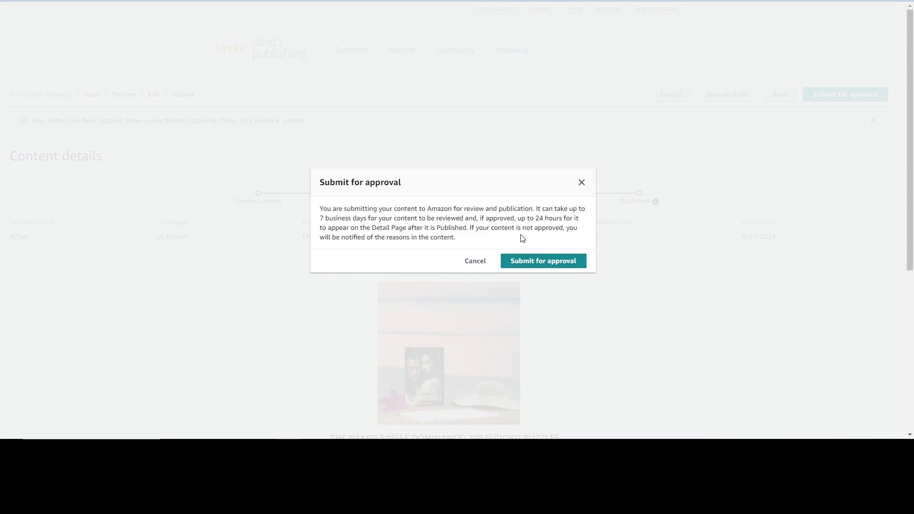
{"action": "left_click", "coordinate": [559, 260]}
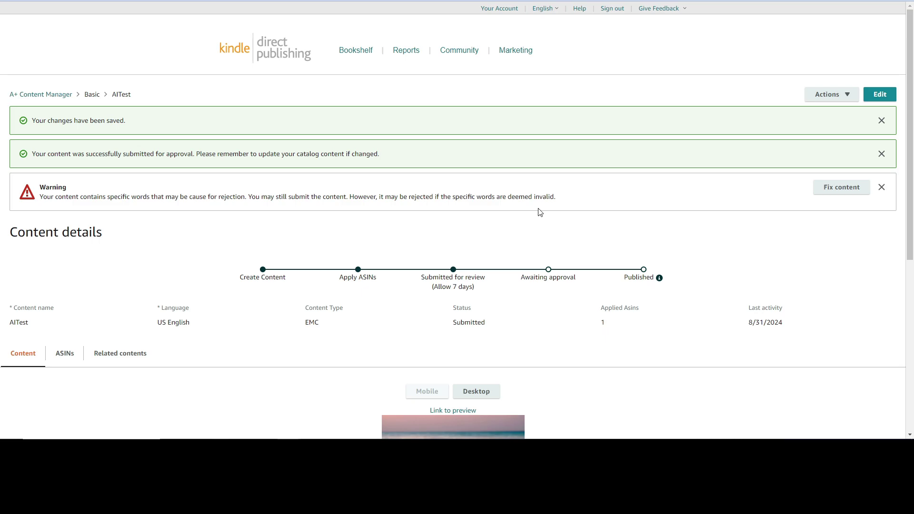
{"action": "scroll", "coordinate": [570, 221], "scroll_direction": "down", "scroll_amount": 3}
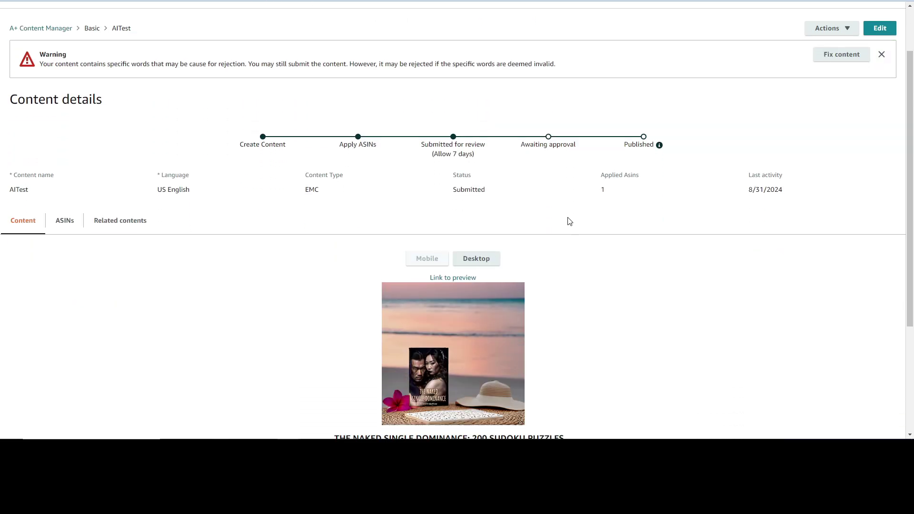
{"action": "scroll", "coordinate": [569, 221], "scroll_direction": "down", "scroll_amount": 1}
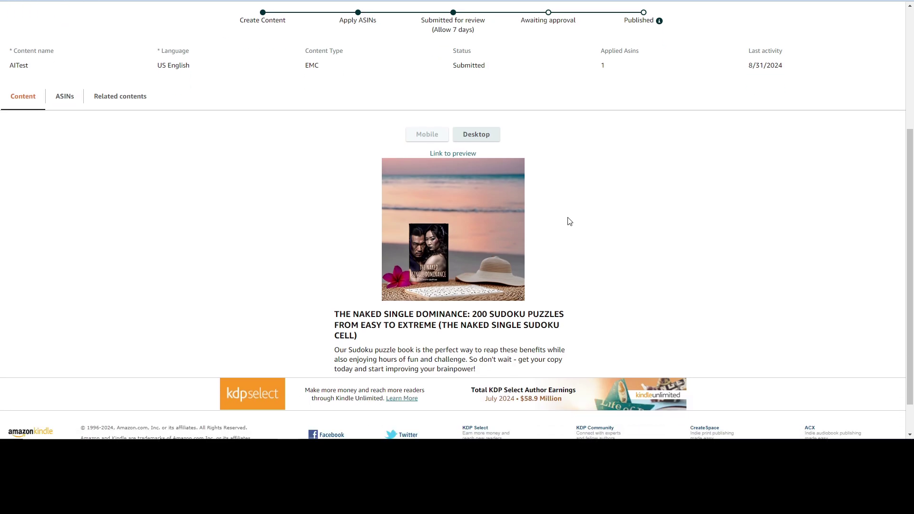
{"action": "scroll", "coordinate": [570, 221], "scroll_direction": "up", "scroll_amount": 4}
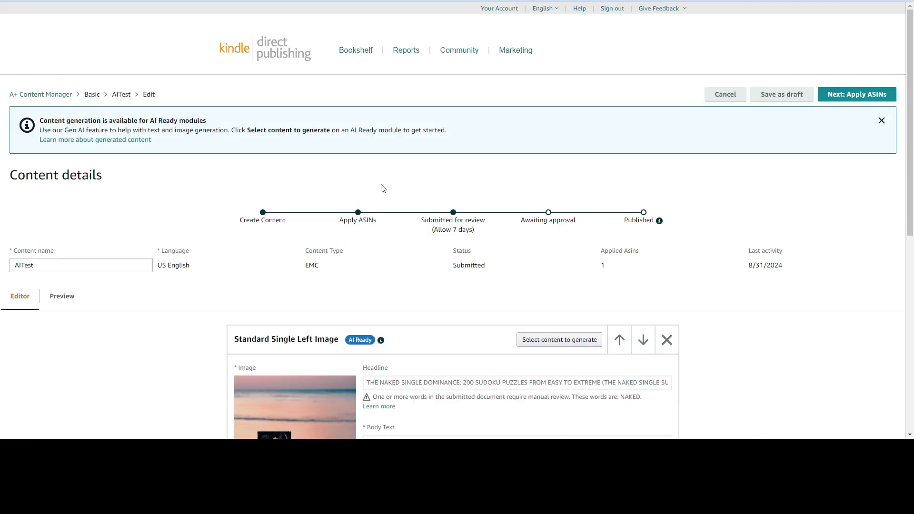
{"action": "scroll", "coordinate": [383, 188], "scroll_direction": "down", "scroll_amount": 1}
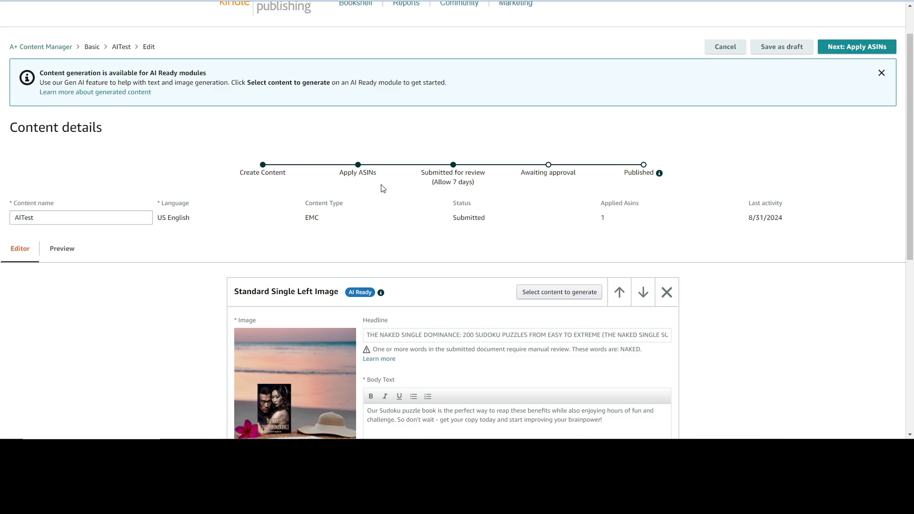
{"action": "scroll", "coordinate": [383, 189], "scroll_direction": "down", "scroll_amount": 2}
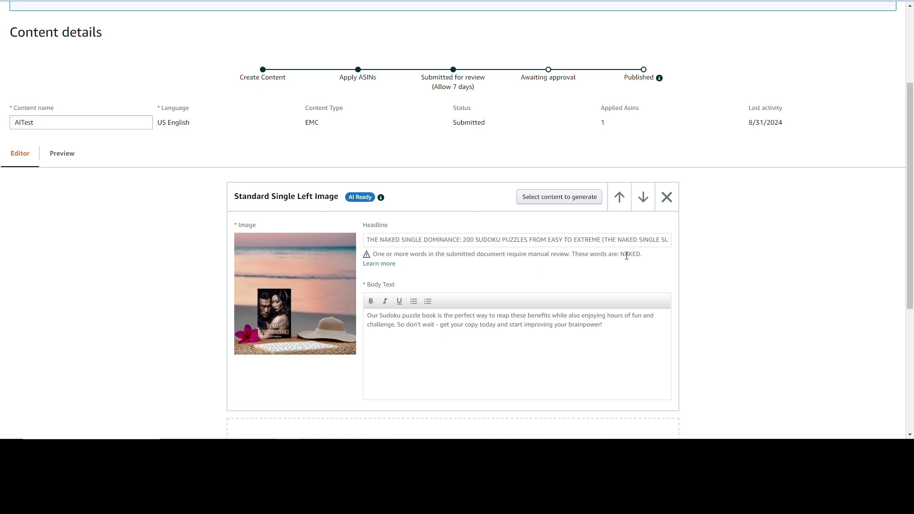
{"action": "left_click_drag", "start_coordinate": [620, 257], "coordinate": [650, 258]}
{"action": "left_click", "coordinate": [650, 259]}
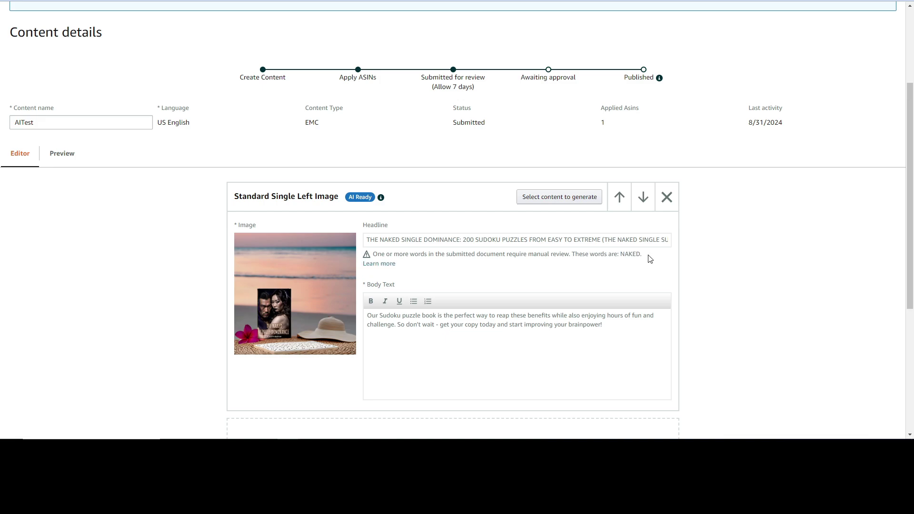